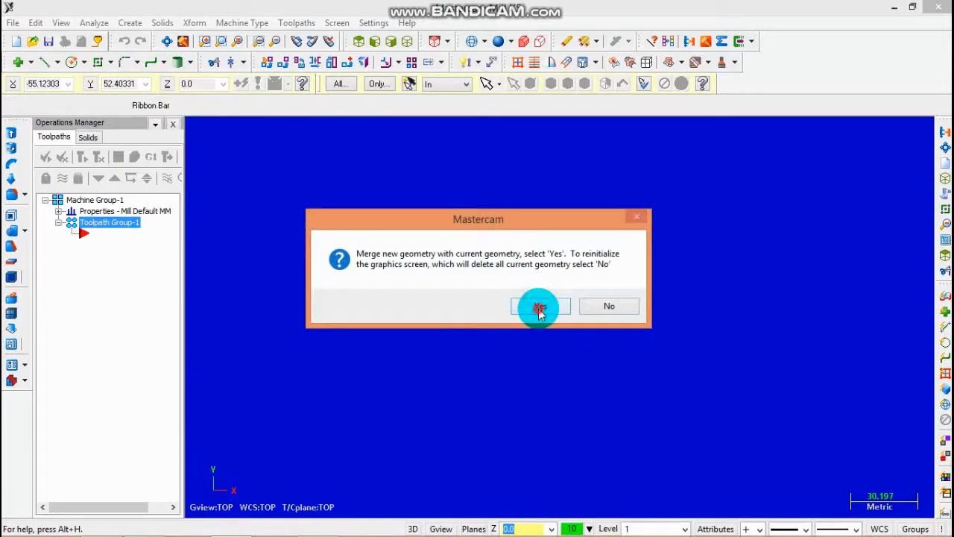
Step: Merge with the current geometry and open the winged woman image a2977707b3b602f91bb109852a8e1124 from the Pictures folder
{"action": "left_click_drag", "start_coordinate": [466, 123], "coordinate": [464, 146]}
{"action": "left_click", "coordinate": [423, 223]}
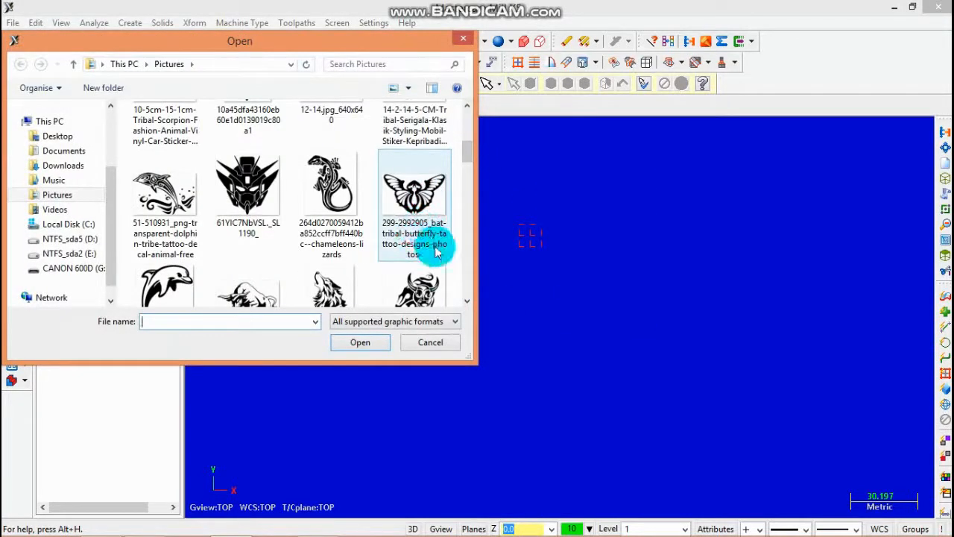
{"action": "left_click", "coordinate": [467, 304]}
{"action": "left_click", "coordinate": [467, 304]}
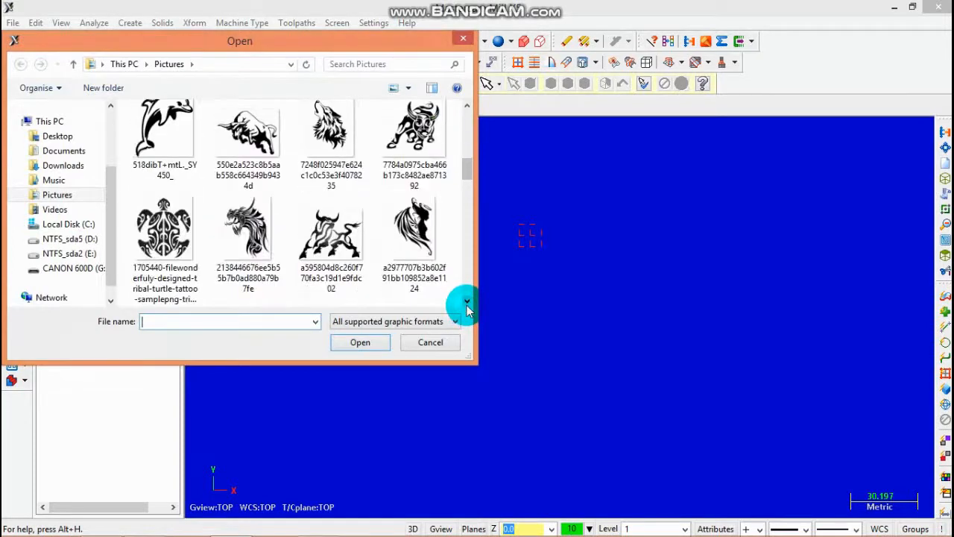
{"action": "left_click", "coordinate": [467, 302]}
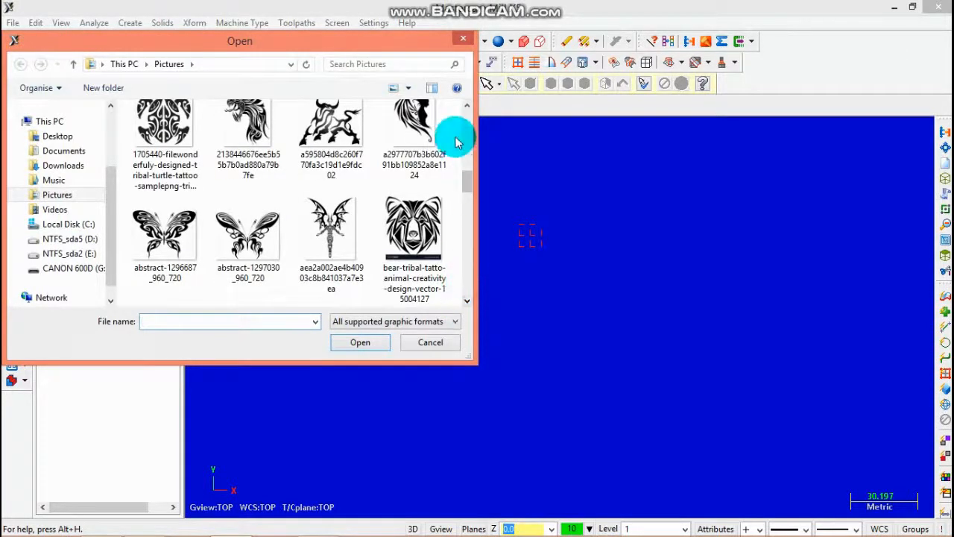
{"action": "left_click", "coordinate": [466, 106]}
{"action": "left_click", "coordinate": [467, 105]}
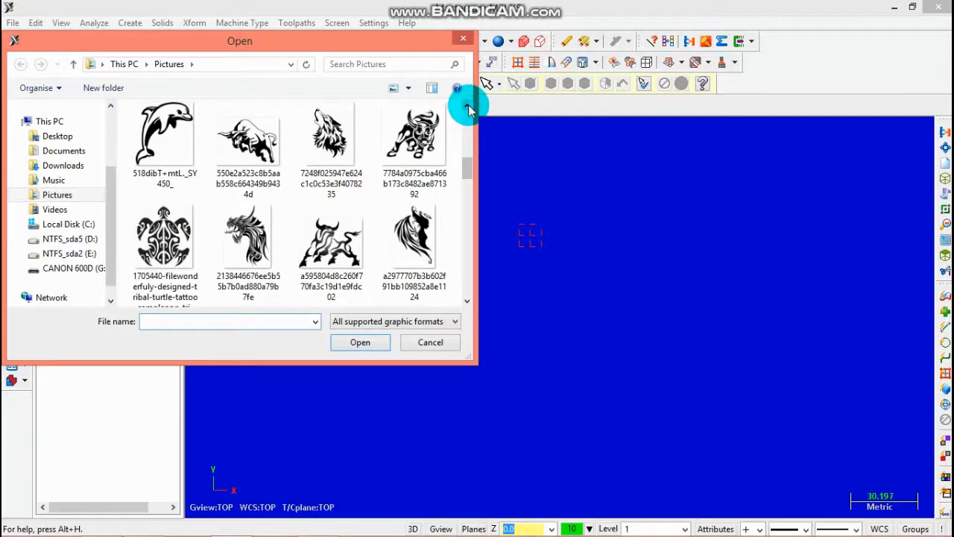
{"action": "left_click", "coordinate": [412, 299]}
{"action": "left_click", "coordinate": [380, 346]}
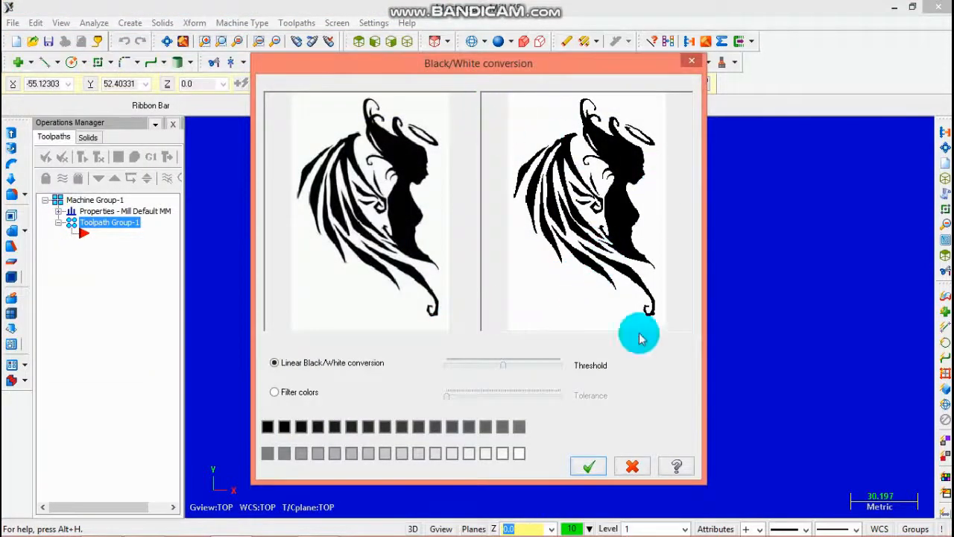
Step: Vectorize the image with linear black/white conversion and Create outlines at 200 DPI, smoothing the resulting geometry twice
{"action": "left_click", "coordinate": [581, 466]}
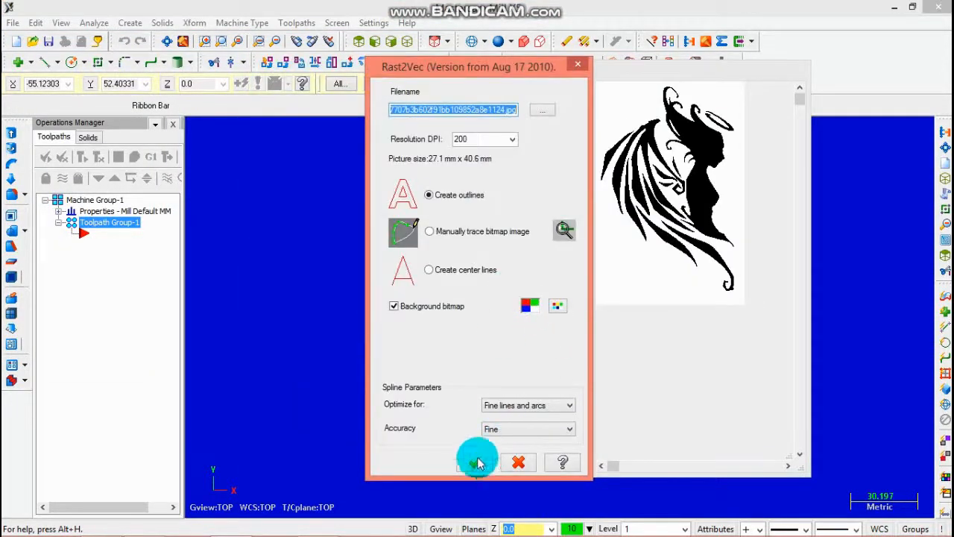
{"action": "left_click", "coordinate": [477, 463]}
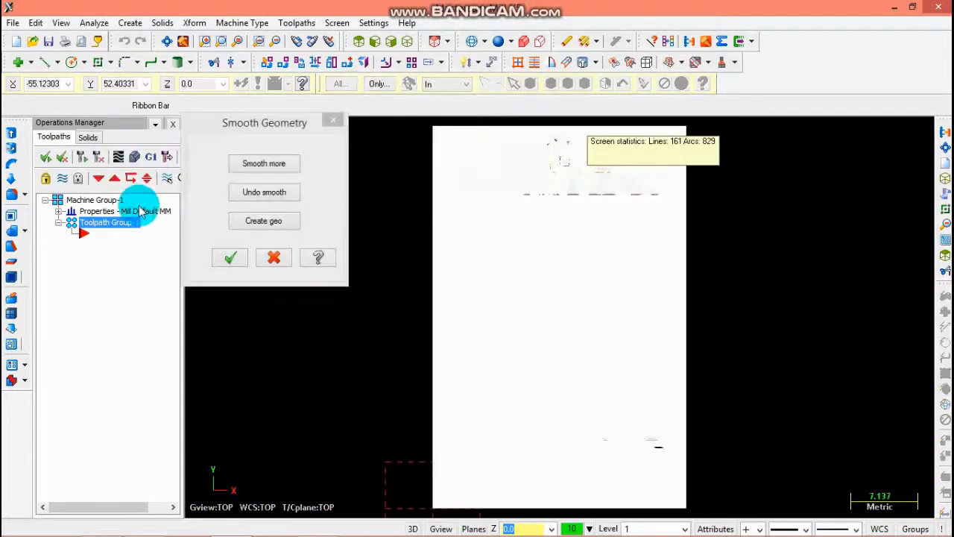
{"action": "left_click", "coordinate": [254, 163]}
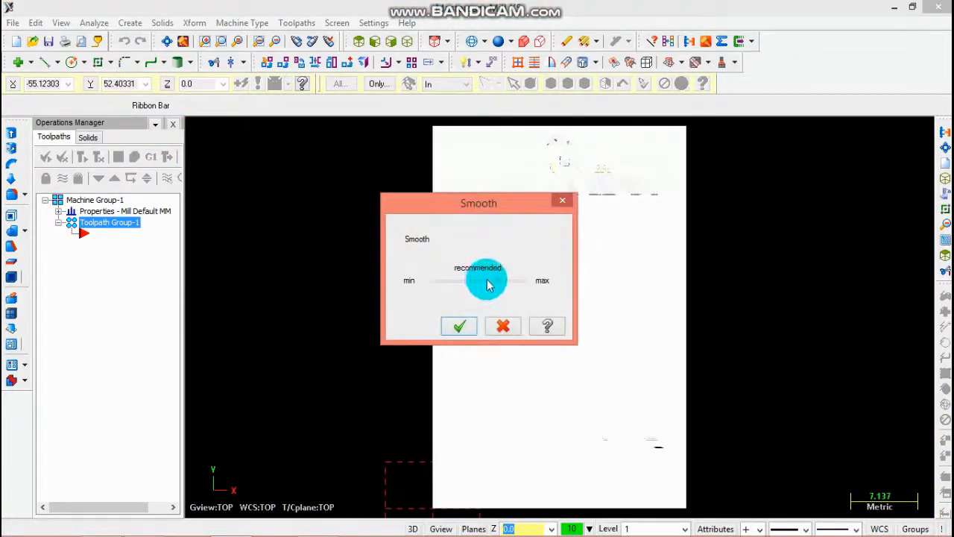
{"action": "left_click", "coordinate": [460, 328]}
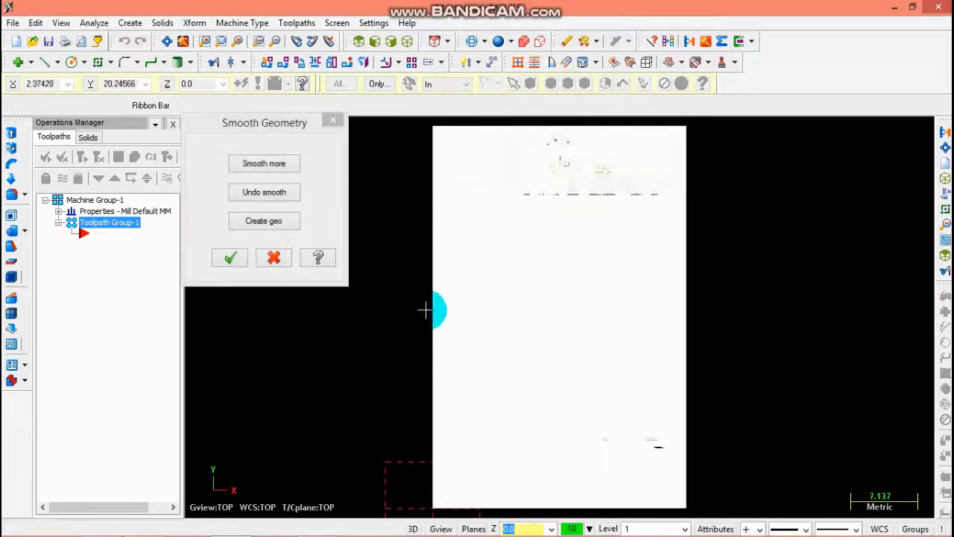
{"action": "left_click", "coordinate": [251, 164]}
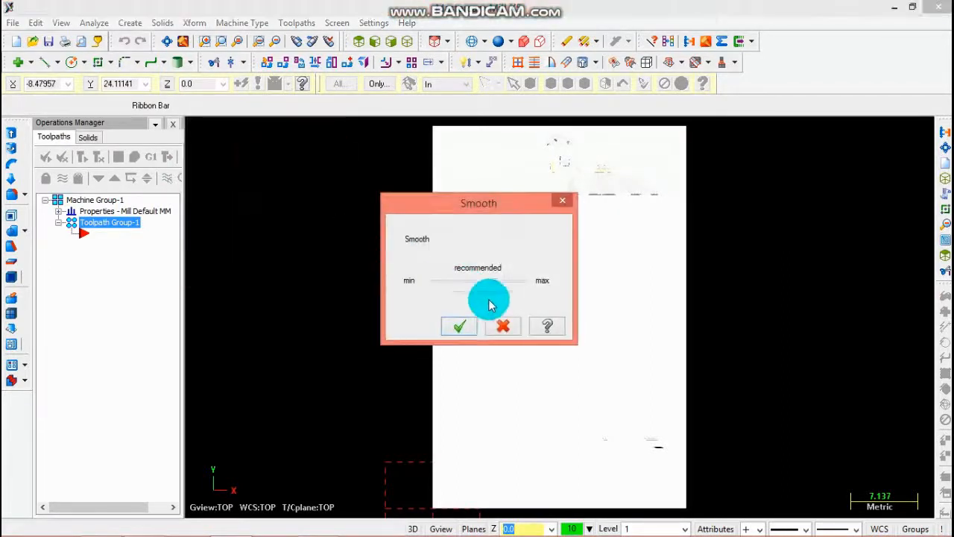
{"action": "left_click", "coordinate": [454, 325]}
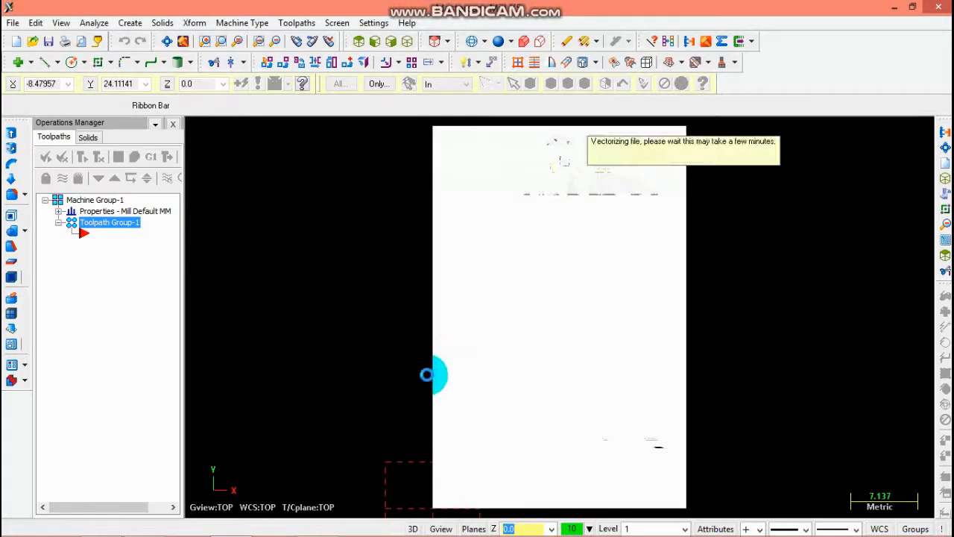
{"action": "left_click", "coordinate": [237, 258]}
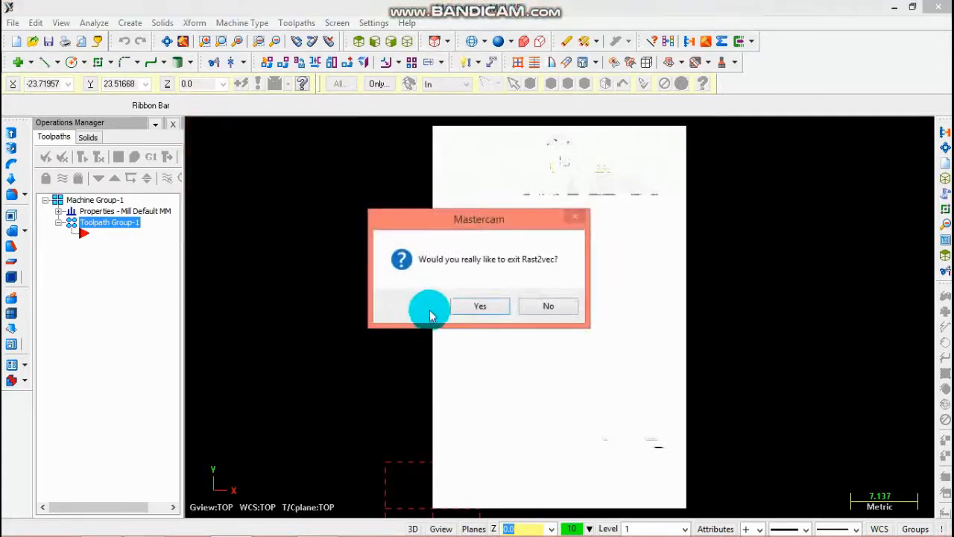
{"action": "left_click", "coordinate": [465, 313]}
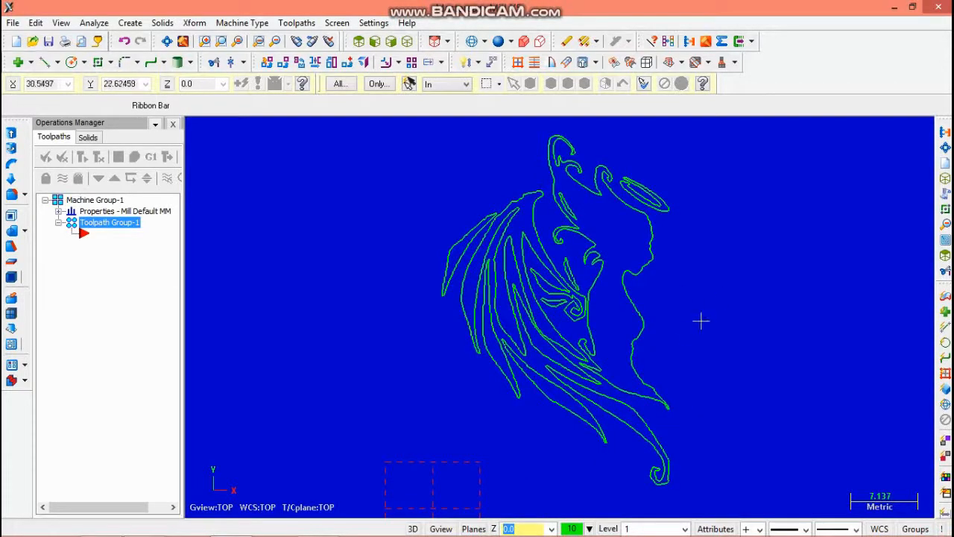
Step: Draw a rectangle about 42 mm wide and 49.5 mm high around the traced figure, starting from the grid's lower-left corner
{"action": "scroll", "coordinate": [674, 334], "scroll_direction": "down", "scroll_amount": 2}
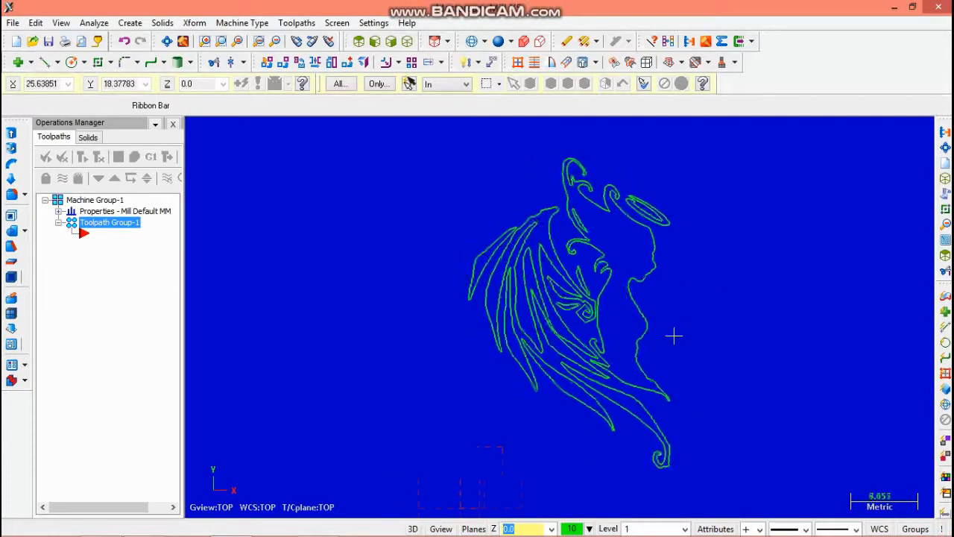
{"action": "left_click", "coordinate": [165, 41]}
{"action": "scroll", "coordinate": [767, 360], "scroll_direction": "down", "scroll_amount": 3}
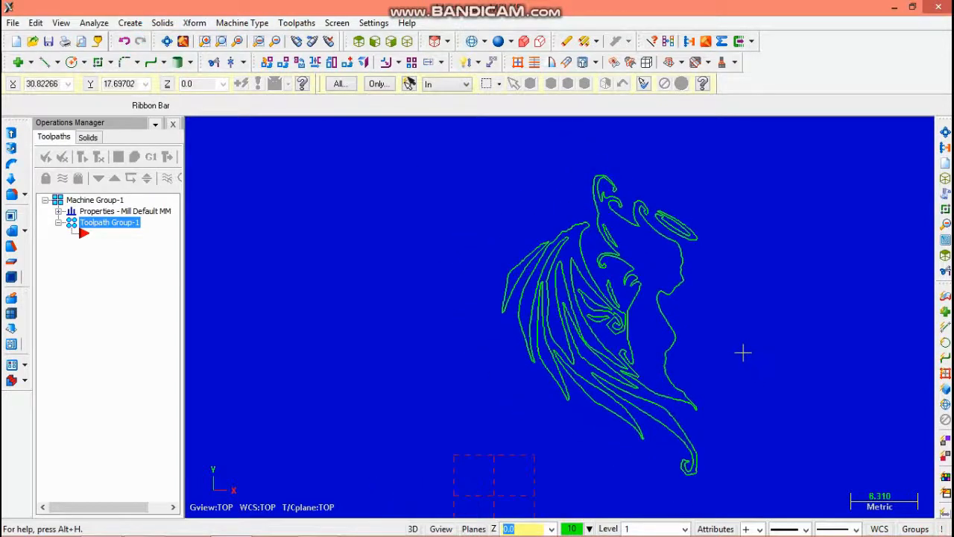
{"action": "left_click", "coordinate": [97, 62]}
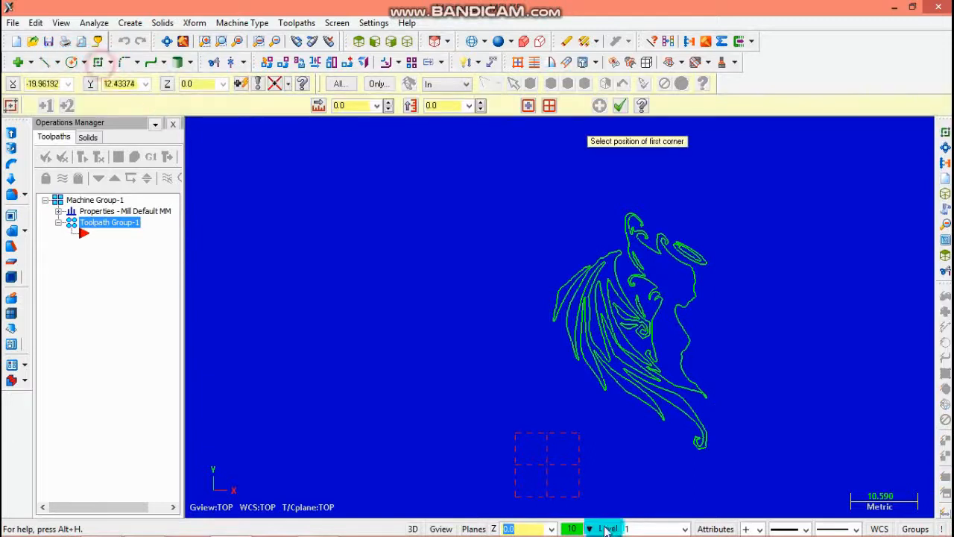
{"action": "left_click", "coordinate": [515, 495]}
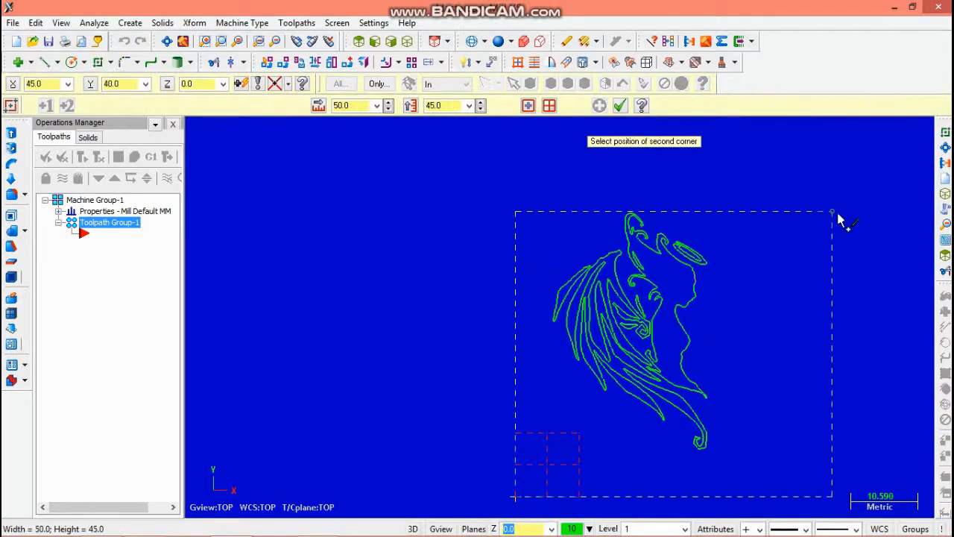
{"action": "left_click", "coordinate": [781, 182]}
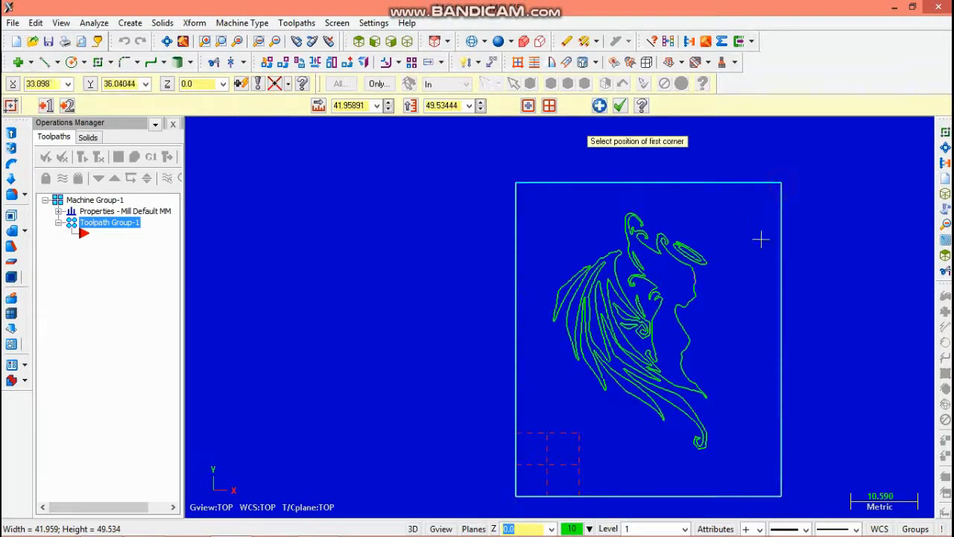
{"action": "left_click", "coordinate": [623, 106]}
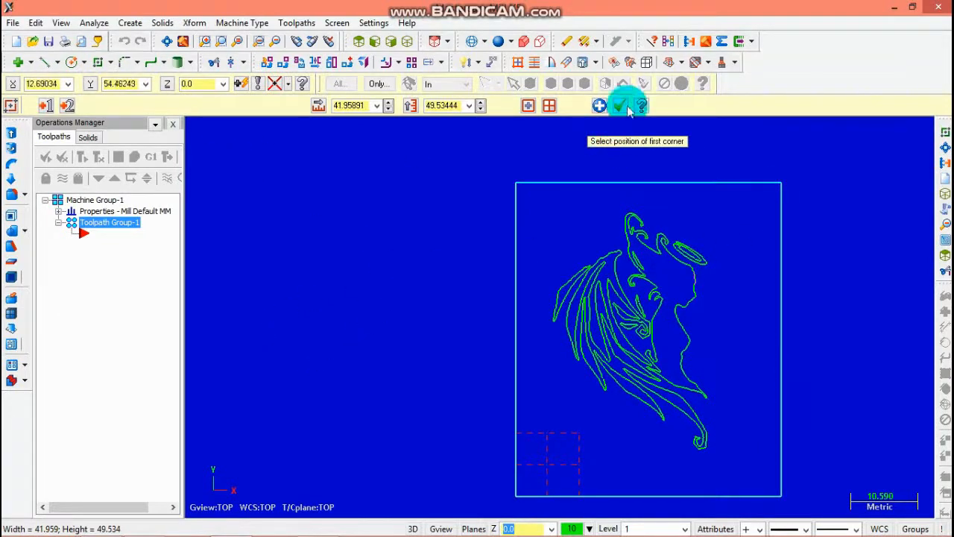
Step: Set the rectangle's width to 45 mm
{"action": "left_click", "coordinate": [387, 106]}
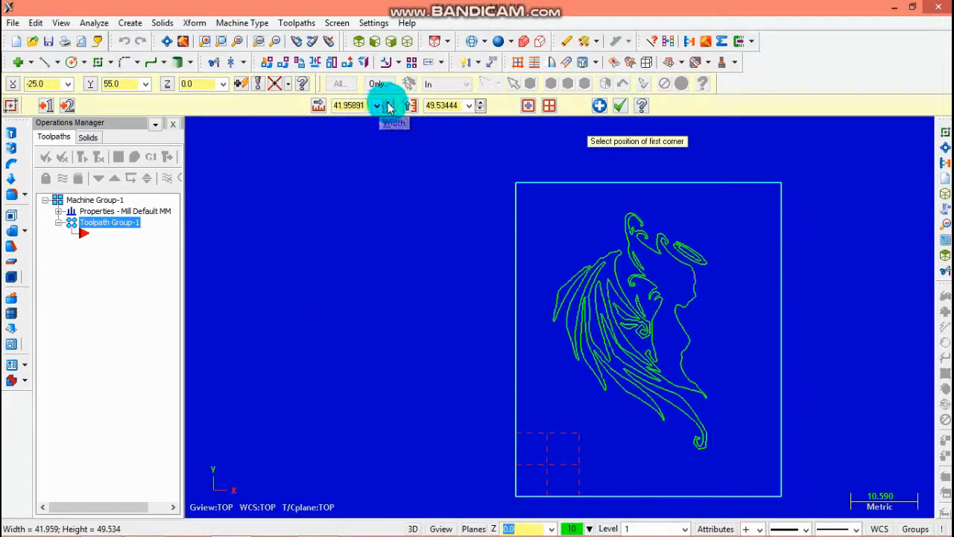
{"action": "double_click", "coordinate": [357, 106]}
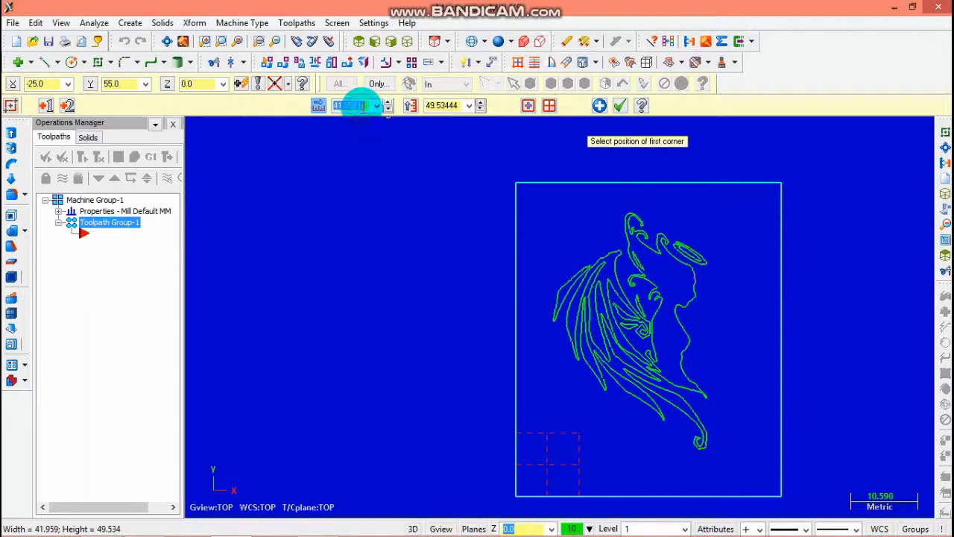
{"action": "type", "text": "45"}
{"action": "key", "text": "Return"}
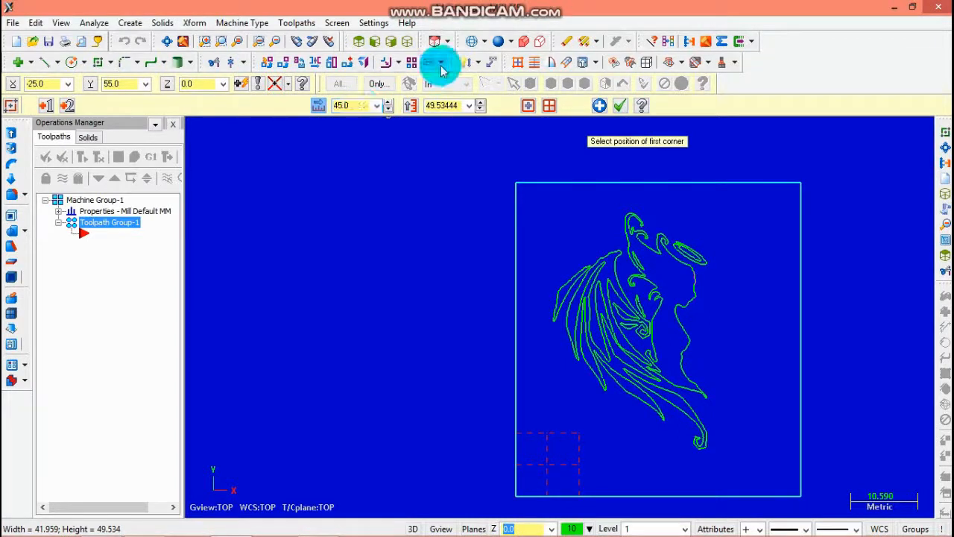
Step: Set the rectangle's height to 45 mm
{"action": "double_click", "coordinate": [448, 105]}
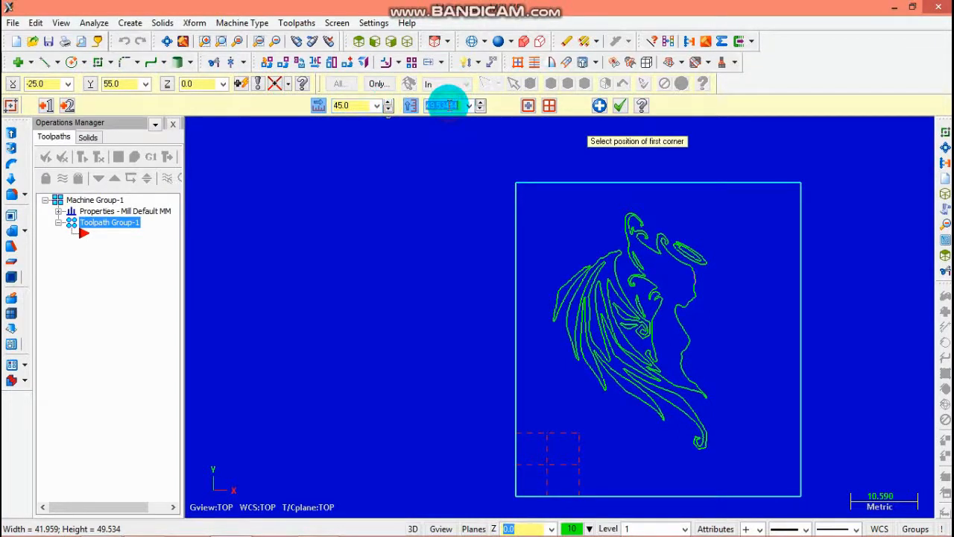
{"action": "type", "text": "45"}
{"action": "key", "text": "Return"}
Step: Set the rectangle's height to 50 mm and finish the rectangle
{"action": "left_click", "coordinate": [448, 105]}
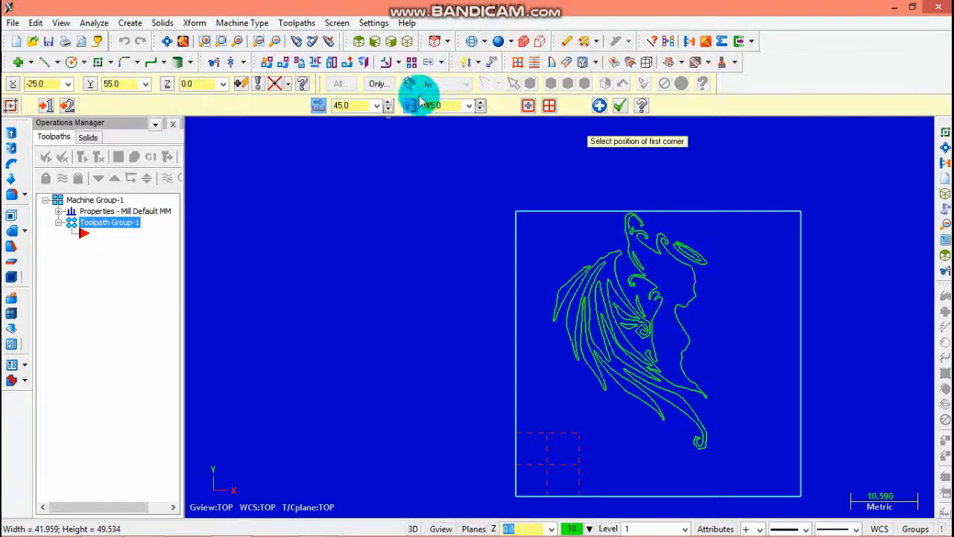
{"action": "left_click", "coordinate": [468, 106]}
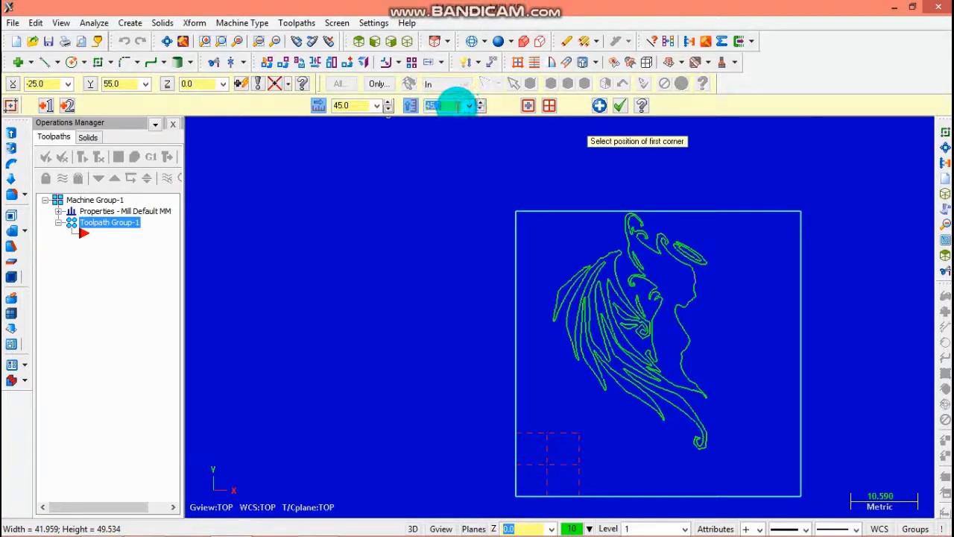
{"action": "type", "text": "50"}
{"action": "key", "text": "Return"}
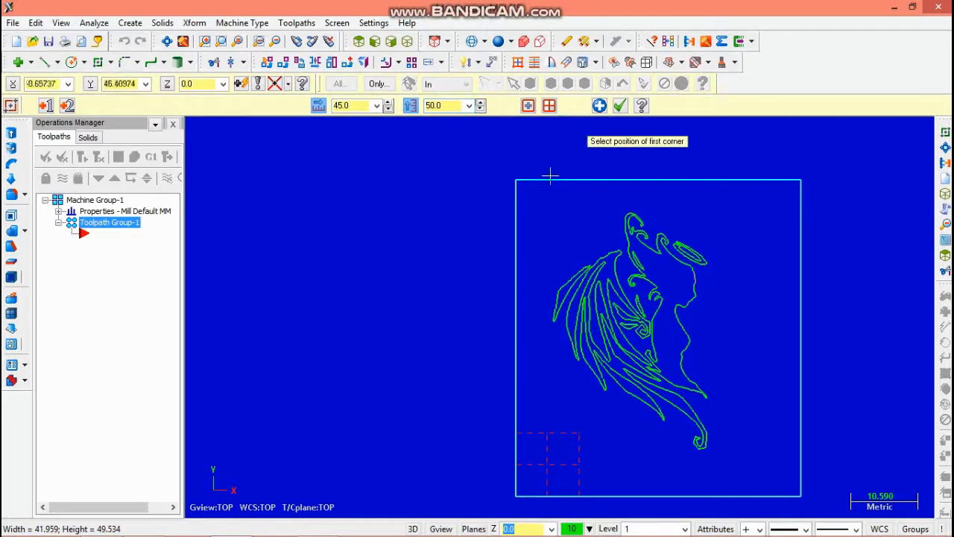
{"action": "left_click", "coordinate": [620, 105]}
Step: Select the traced figure inside the frame and preview a uniform scale by factor 1.2 that moves the original instead of copying it
{"action": "left_click_drag", "start_coordinate": [538, 206], "coordinate": [755, 469]}
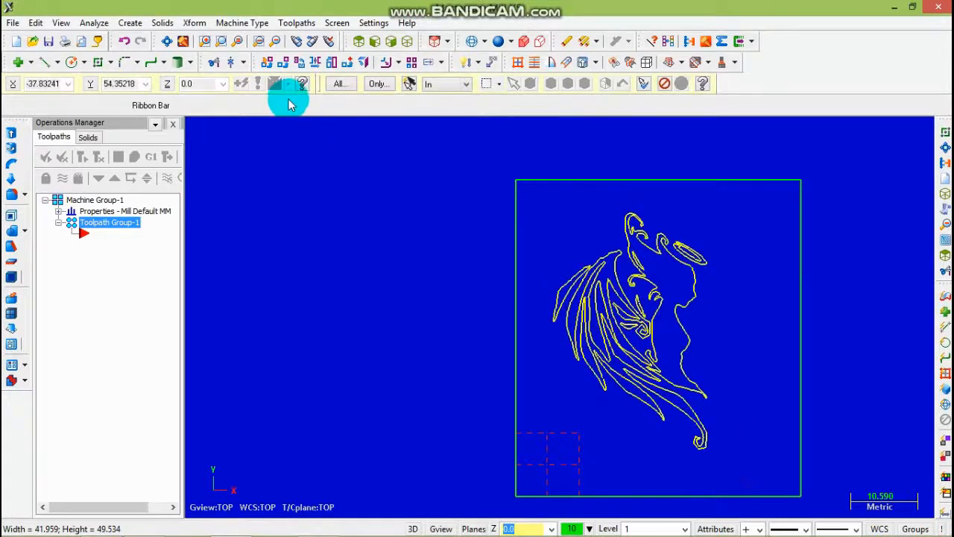
{"action": "left_click", "coordinate": [332, 62]}
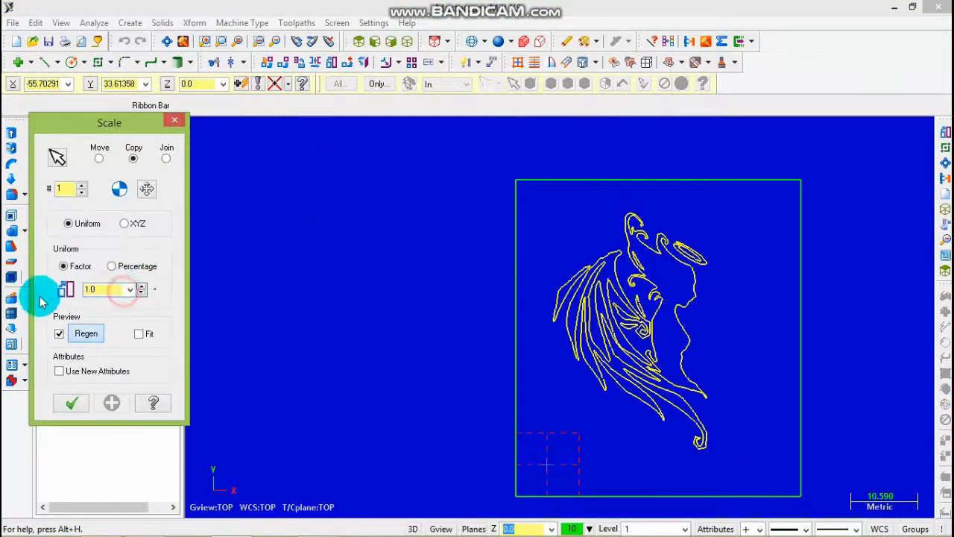
{"action": "double_click", "coordinate": [122, 290]}
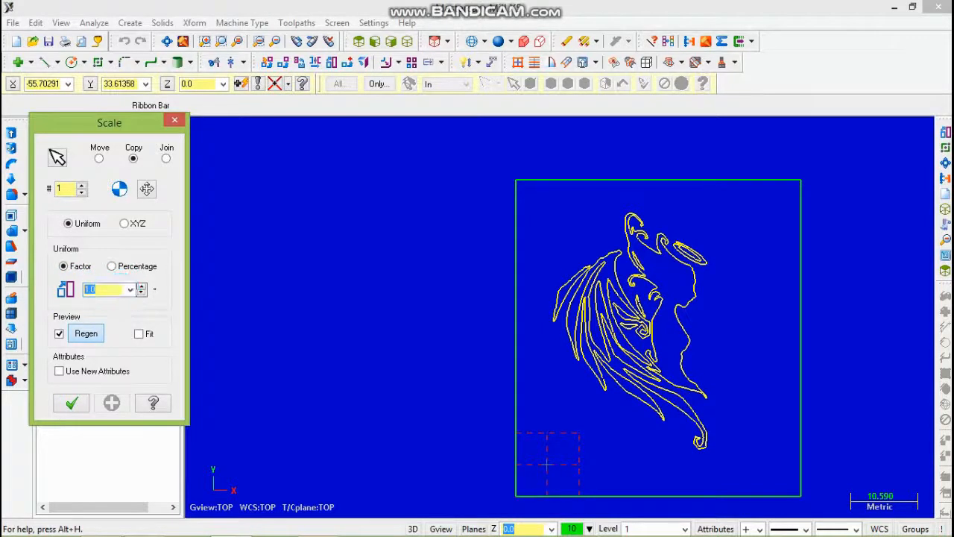
{"action": "type", "text": "1.2"}
{"action": "key", "text": "Return"}
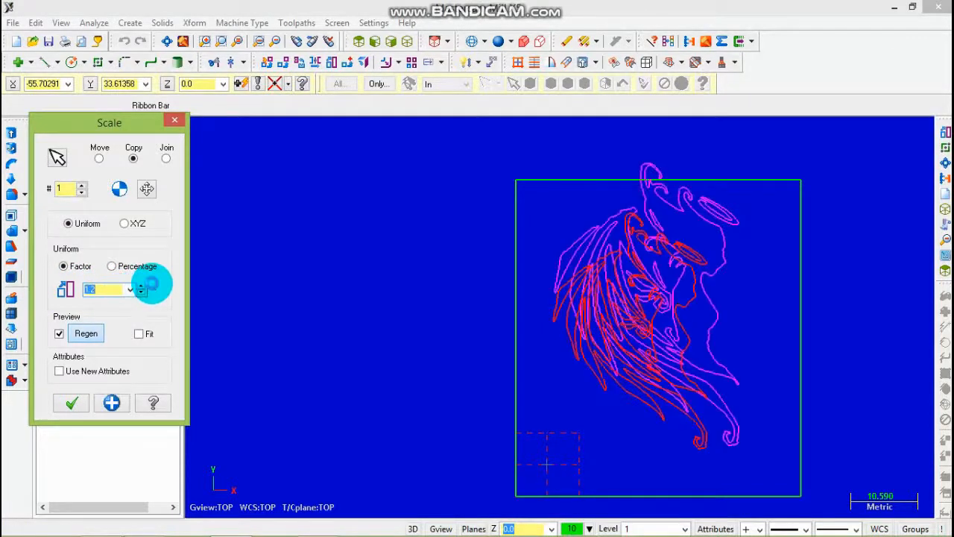
{"action": "left_click", "coordinate": [98, 158]}
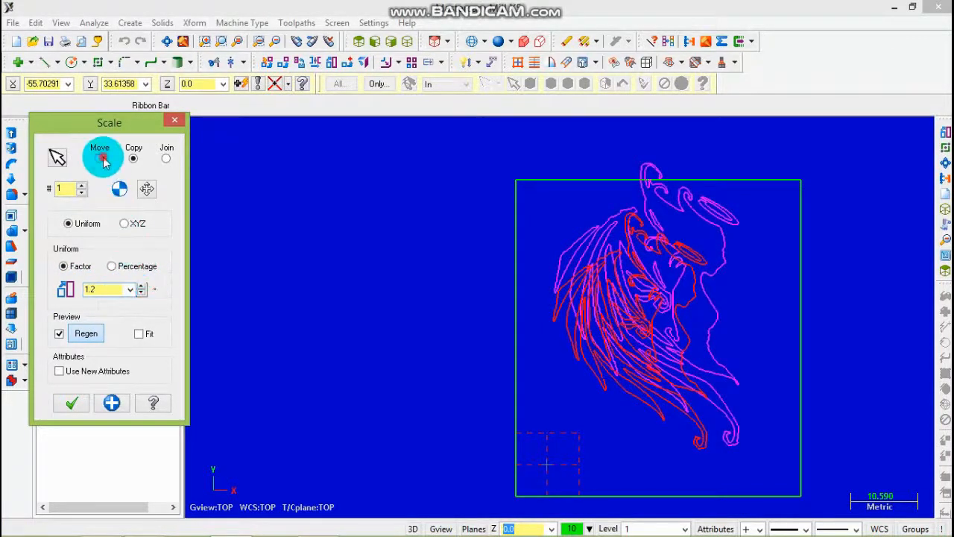
{"action": "left_click", "coordinate": [149, 191]}
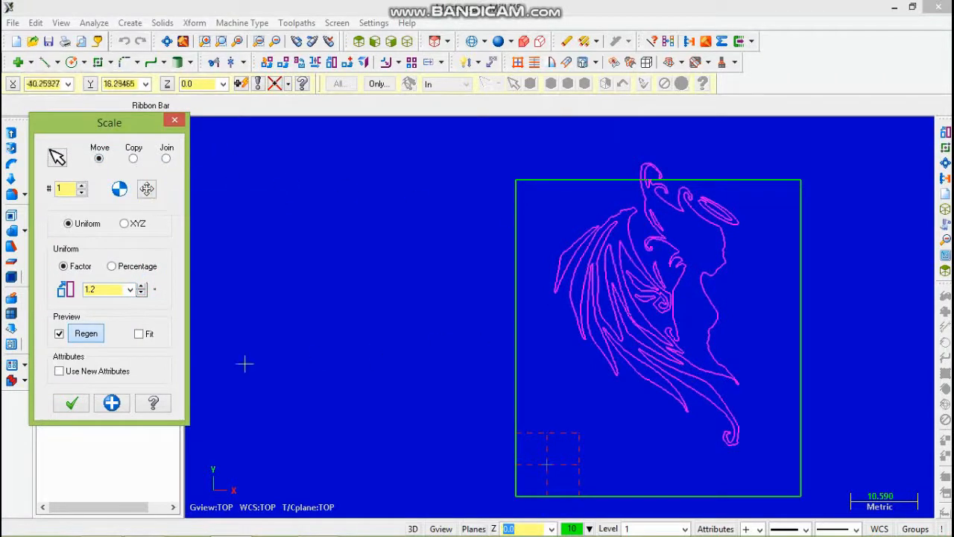
Step: Set the uniform scale factor to 1.1 and apply the scaling to the figure
{"action": "left_click", "coordinate": [107, 289]}
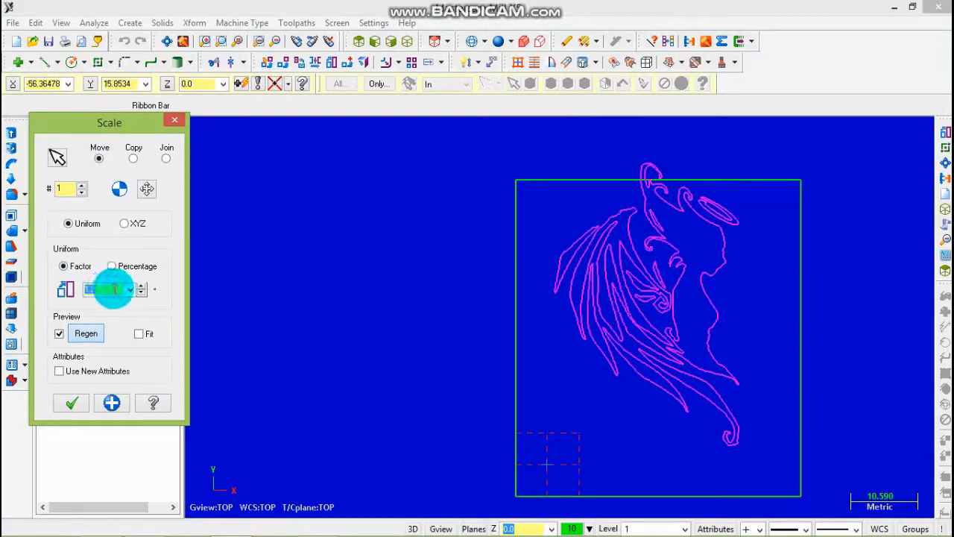
{"action": "type", "text": "1.1"}
{"action": "key", "text": "Return"}
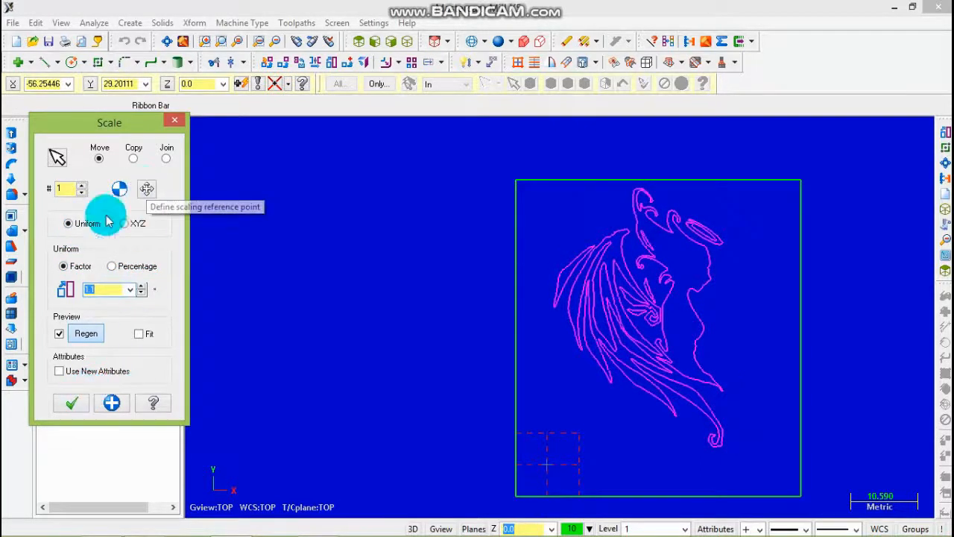
{"action": "left_click", "coordinate": [72, 403]}
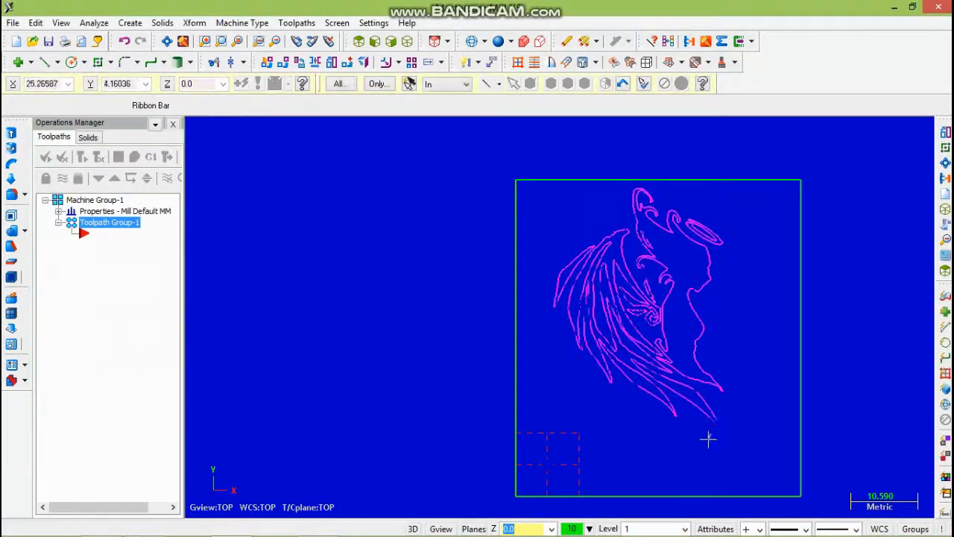
Step: Select the winged figure and translate it between two picked points, moving the original instead of copying it
{"action": "left_click", "coordinate": [540, 180]}
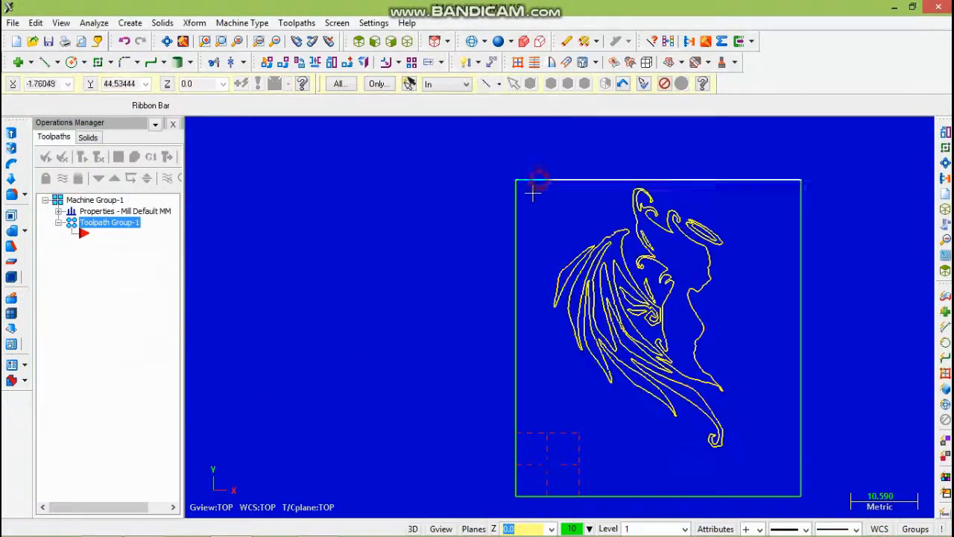
{"action": "left_click", "coordinate": [290, 64]}
{"action": "left_click", "coordinate": [85, 284]}
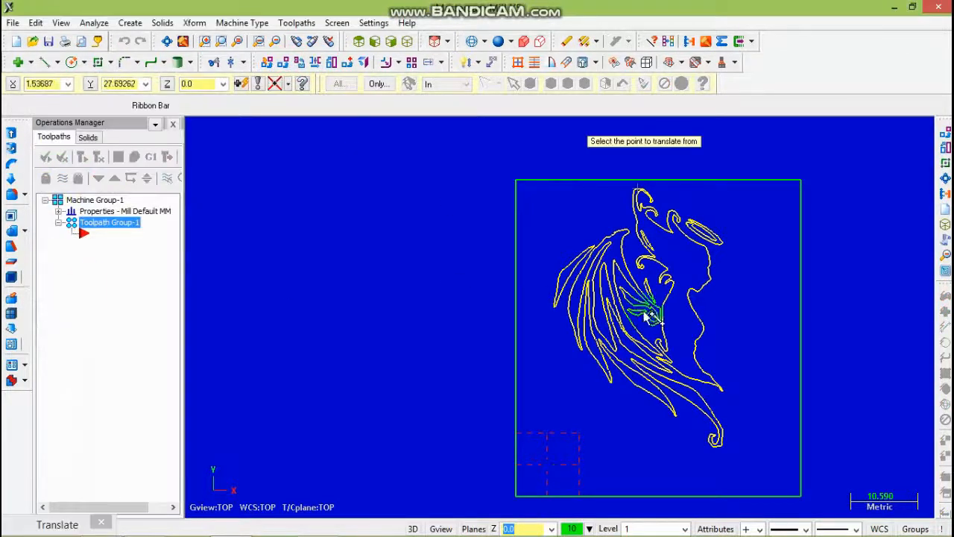
{"action": "left_click", "coordinate": [687, 424]}
{"action": "left_click", "coordinate": [112, 128]}
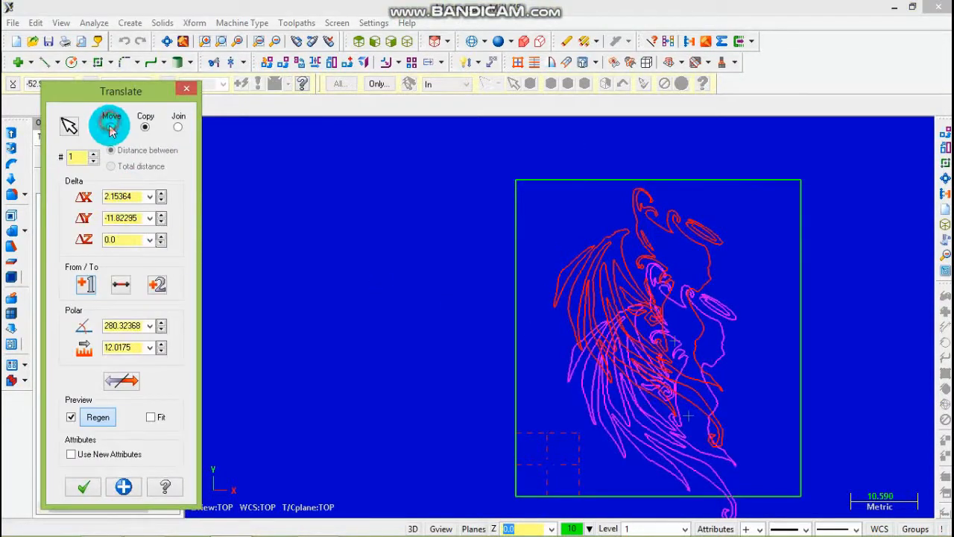
Step: Preview X offsets of 6.15364, 3.15364 and 5 mm for the figure's translation
{"action": "left_click", "coordinate": [160, 193]}
{"action": "left_click", "coordinate": [161, 193]}
{"action": "left_click", "coordinate": [160, 193]}
{"action": "left_click", "coordinate": [160, 193]}
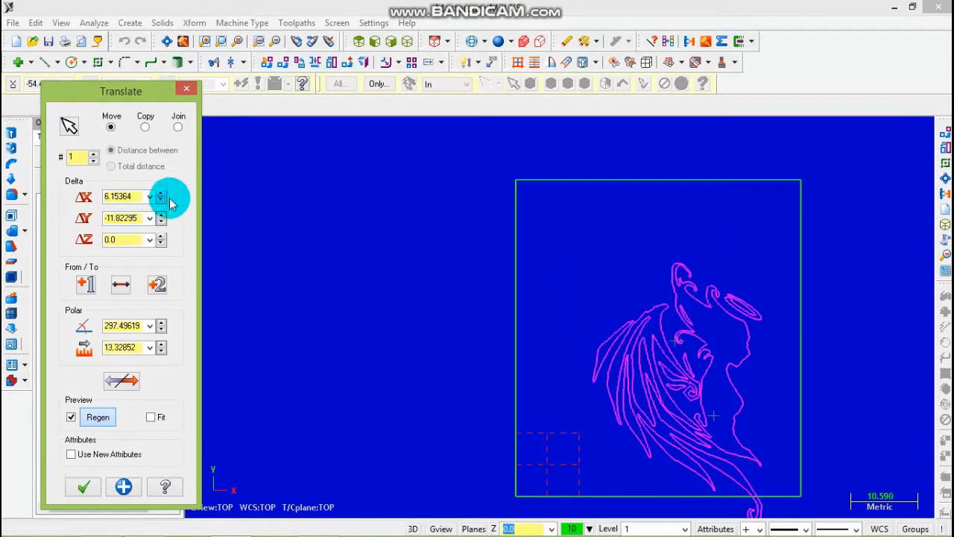
{"action": "left_click", "coordinate": [161, 200]}
{"action": "left_click", "coordinate": [160, 200]}
{"action": "left_click", "coordinate": [161, 200]}
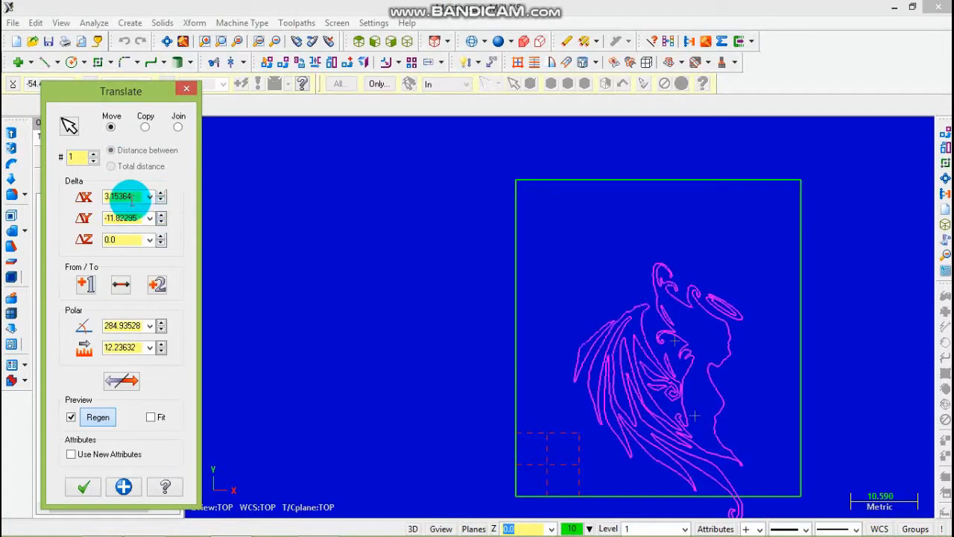
{"action": "left_click_drag", "start_coordinate": [137, 197], "coordinate": [87, 198]}
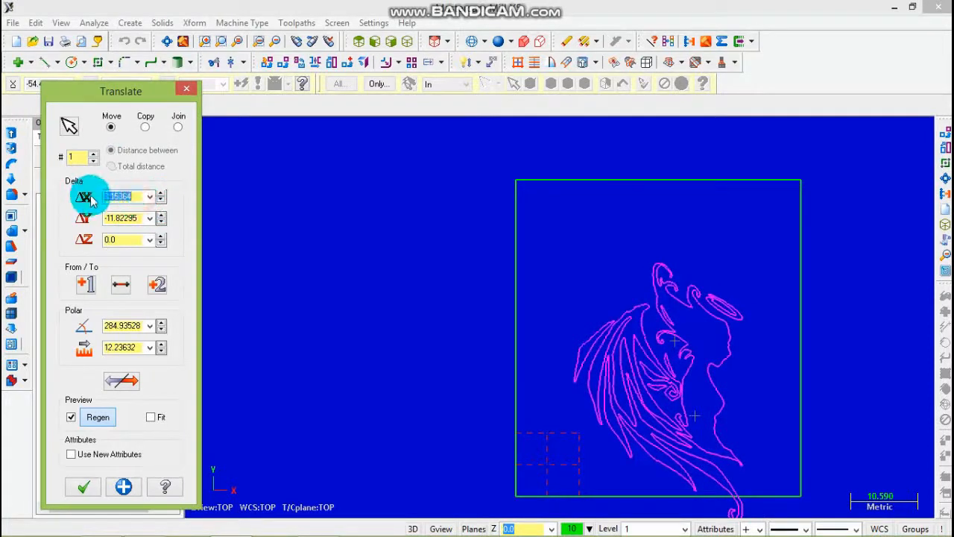
{"action": "type", "text": "5"}
{"action": "key", "text": "Return"}
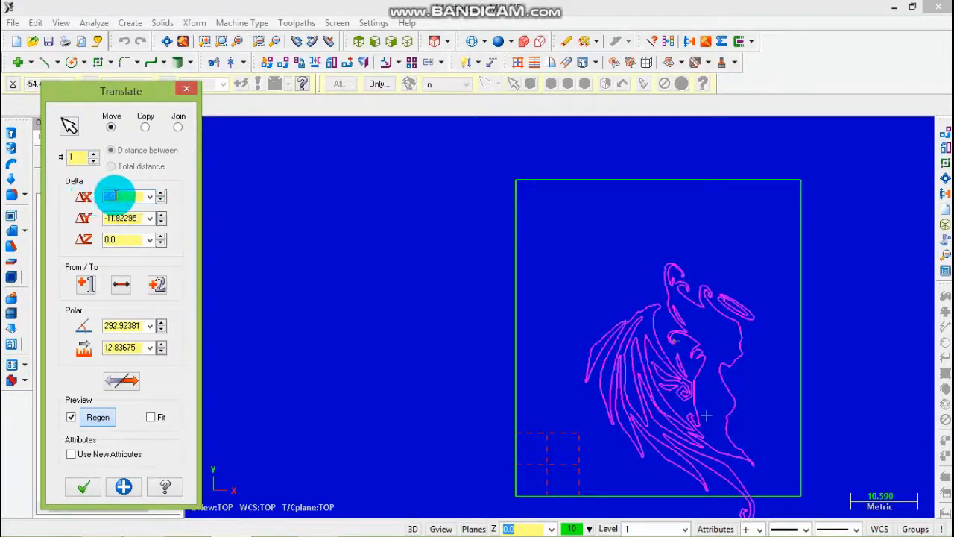
Step: Set the translation's X offset to 3 mm
{"action": "left_click_drag", "start_coordinate": [121, 196], "coordinate": [101, 196]}
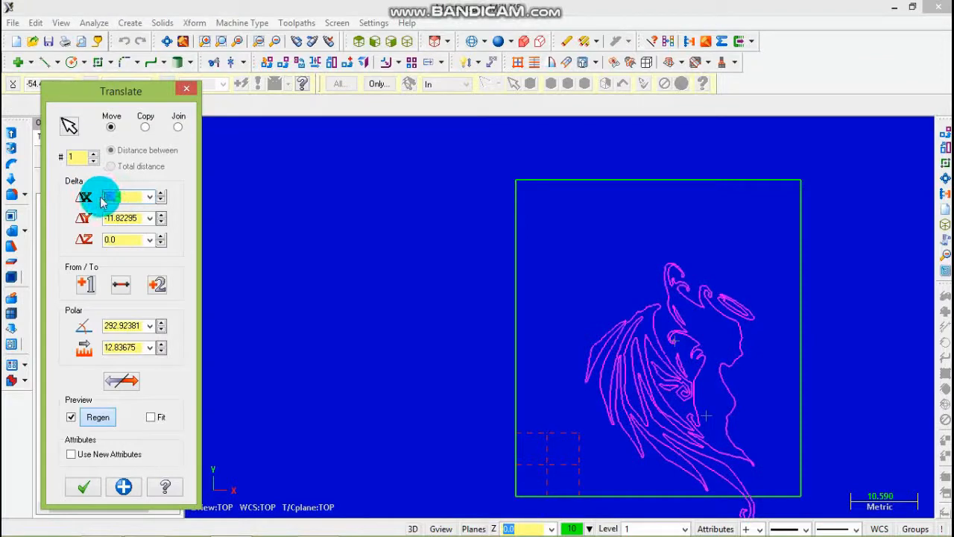
{"action": "type", "text": "3"}
{"action": "key", "text": "Return"}
{"action": "left_click_drag", "start_coordinate": [102, 196], "coordinate": [67, 196]}
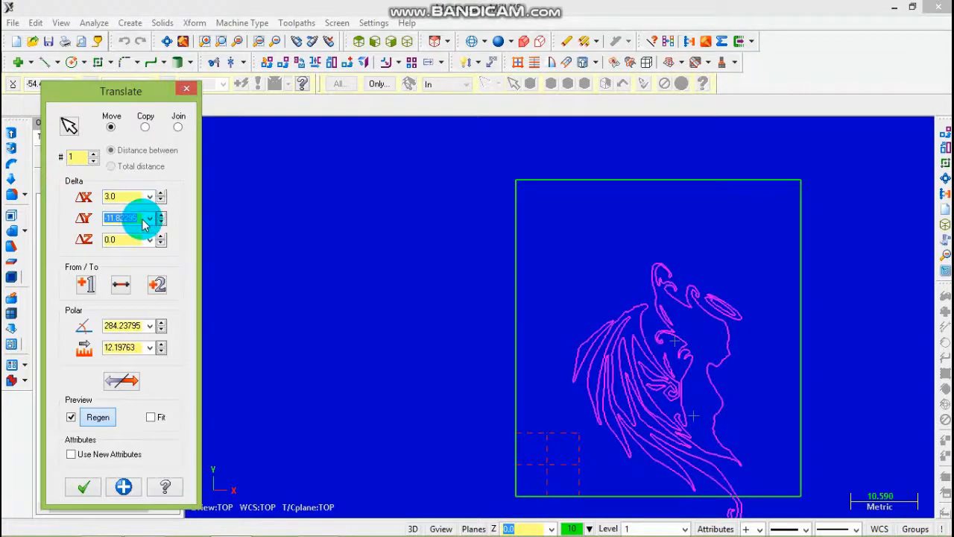
Step: Step the Y offset to -3.82295 mm and apply the translation to the figure
{"action": "left_click", "coordinate": [160, 214]}
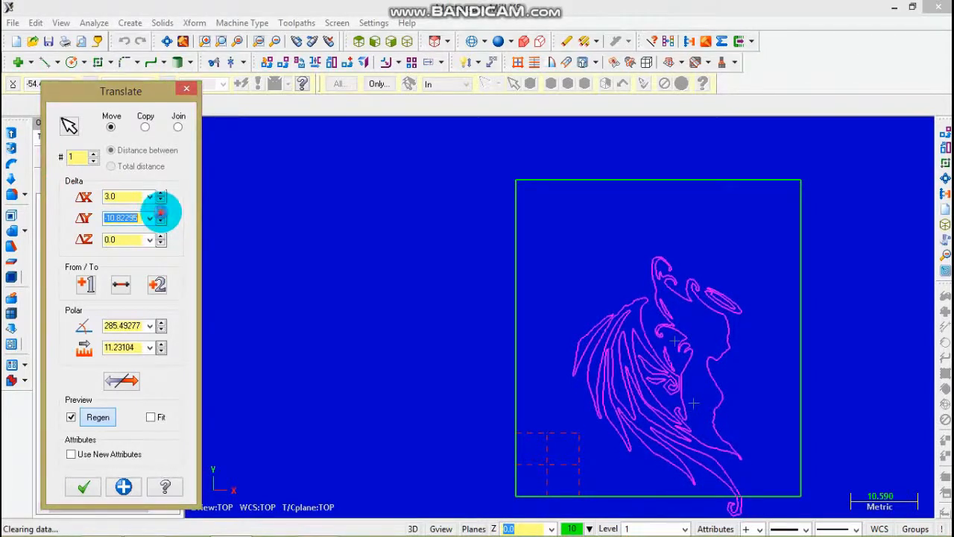
{"action": "left_click", "coordinate": [160, 213]}
{"action": "left_click", "coordinate": [161, 213]}
{"action": "left_click", "coordinate": [160, 213]}
{"action": "left_click", "coordinate": [161, 213]}
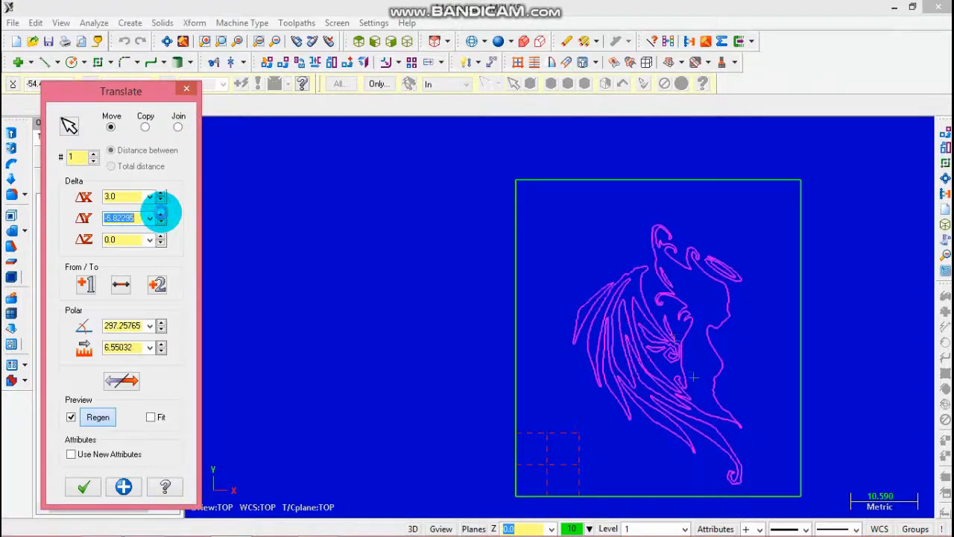
{"action": "left_click", "coordinate": [161, 213]}
{"action": "left_click", "coordinate": [160, 213]}
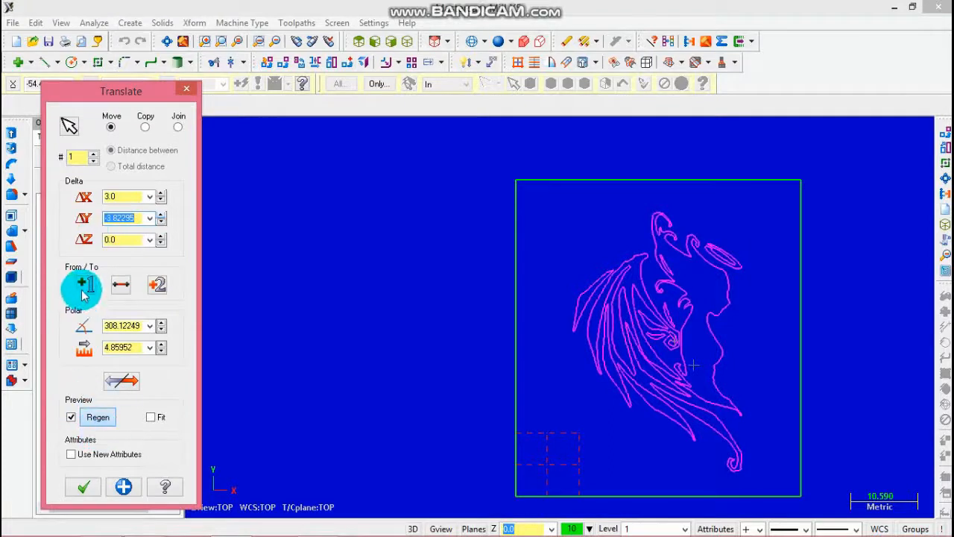
{"action": "left_click", "coordinate": [82, 486]}
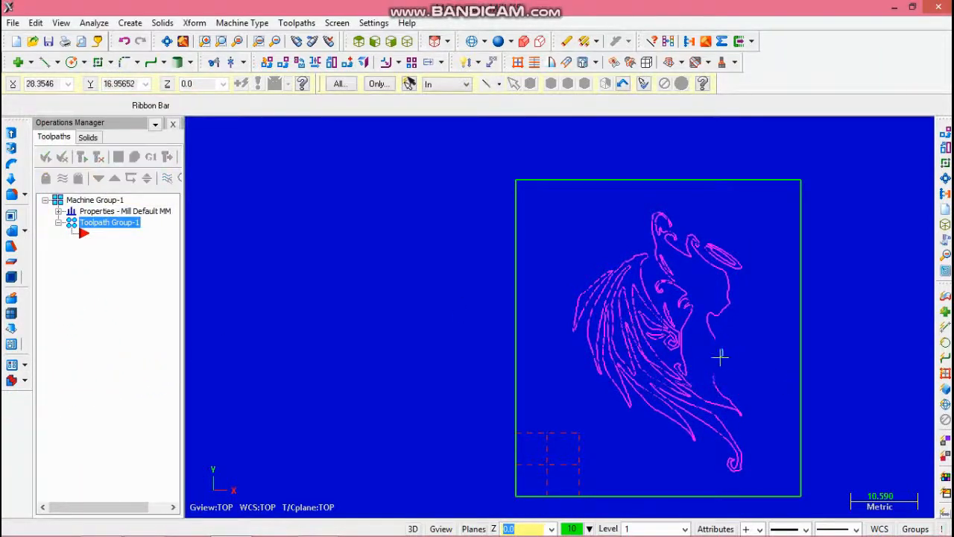
Step: Define rectangular stock of X 45 and Y 50 mm from a bounding box around all entities
{"action": "left_click", "coordinate": [59, 211]}
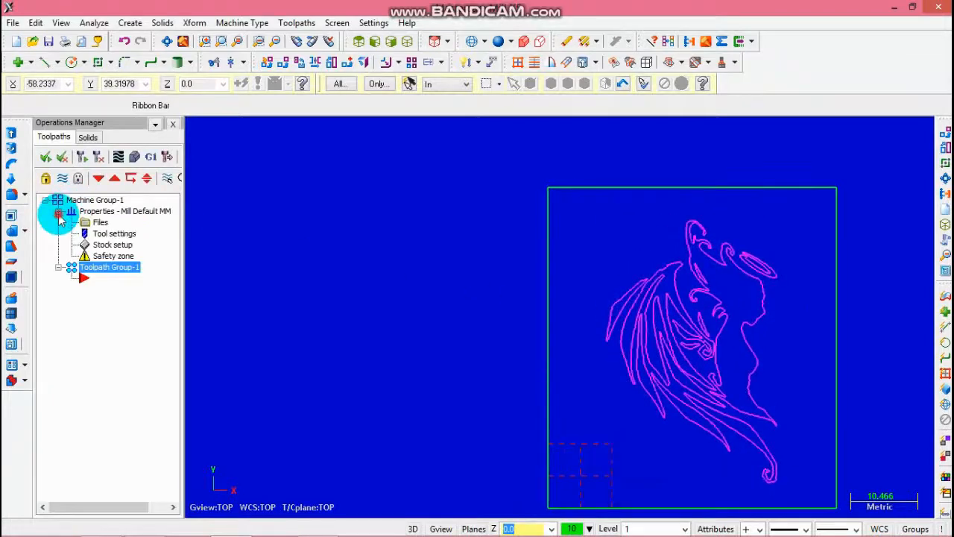
{"action": "left_click", "coordinate": [97, 245]}
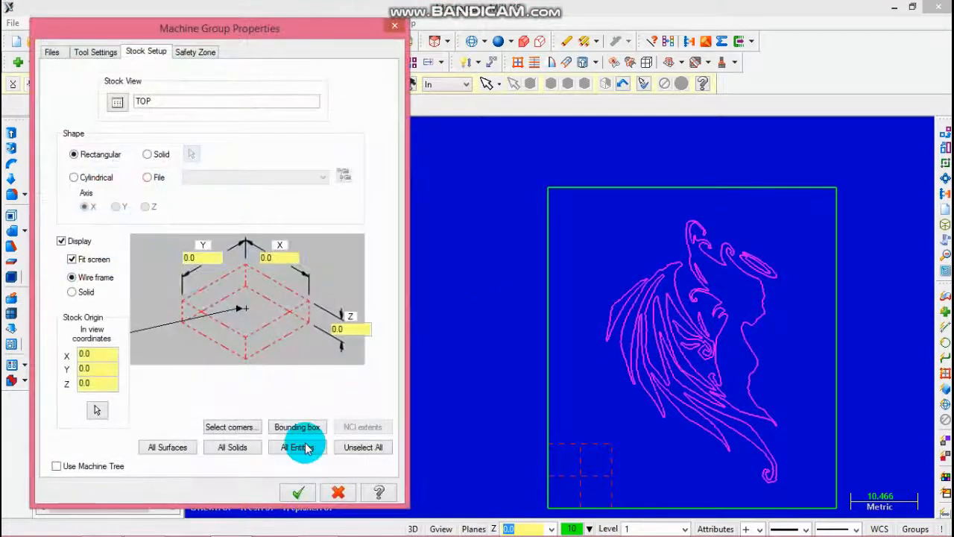
{"action": "left_click", "coordinate": [298, 426]}
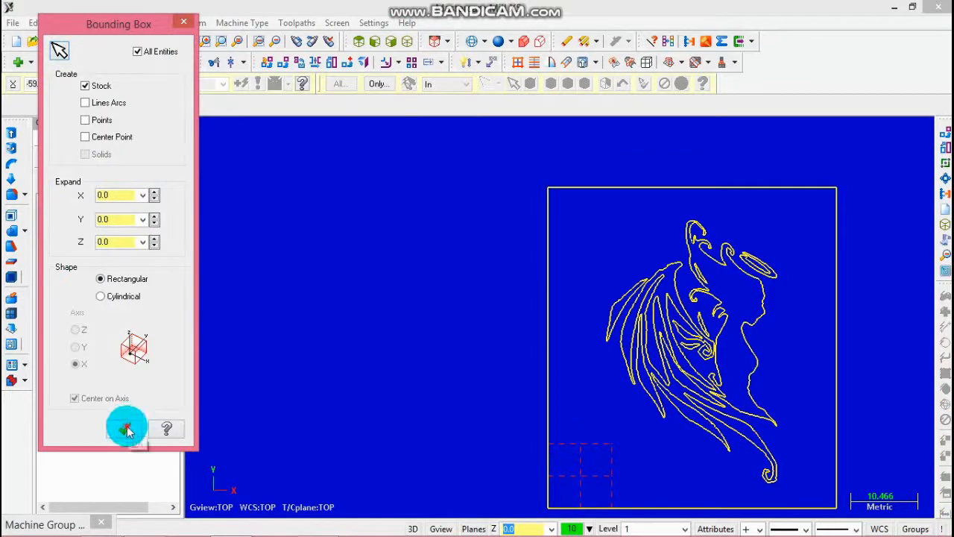
{"action": "left_click", "coordinate": [126, 430]}
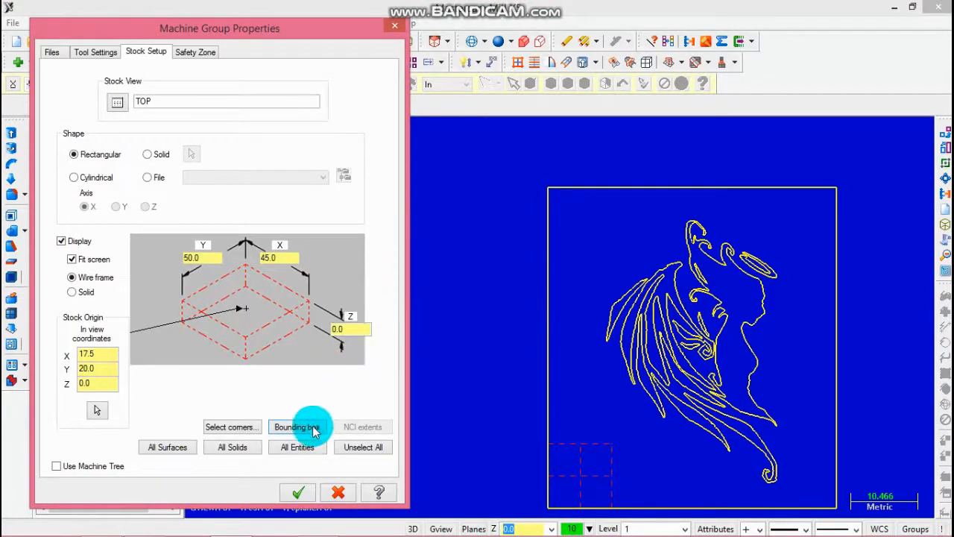
{"action": "left_click_drag", "start_coordinate": [347, 326], "coordinate": [318, 330]}
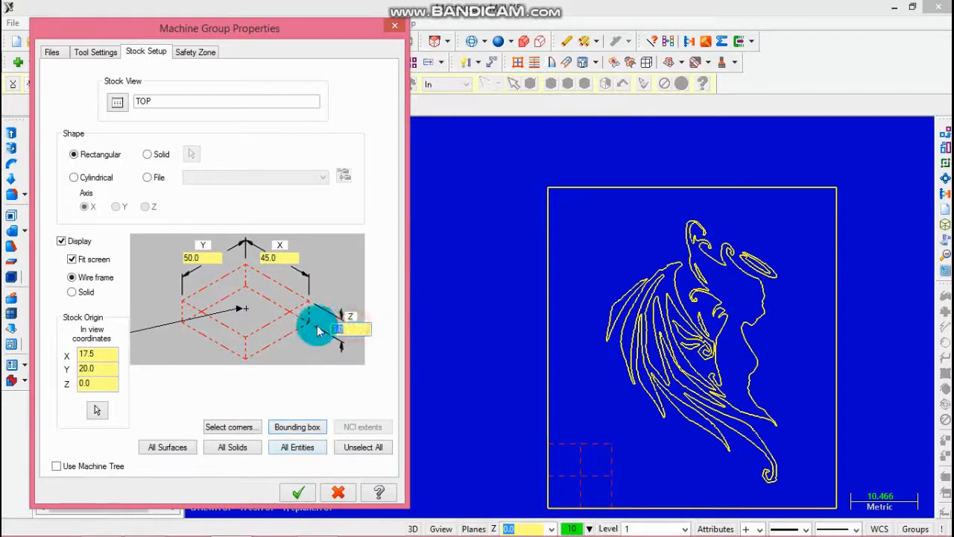
{"action": "left_click", "coordinate": [298, 492]}
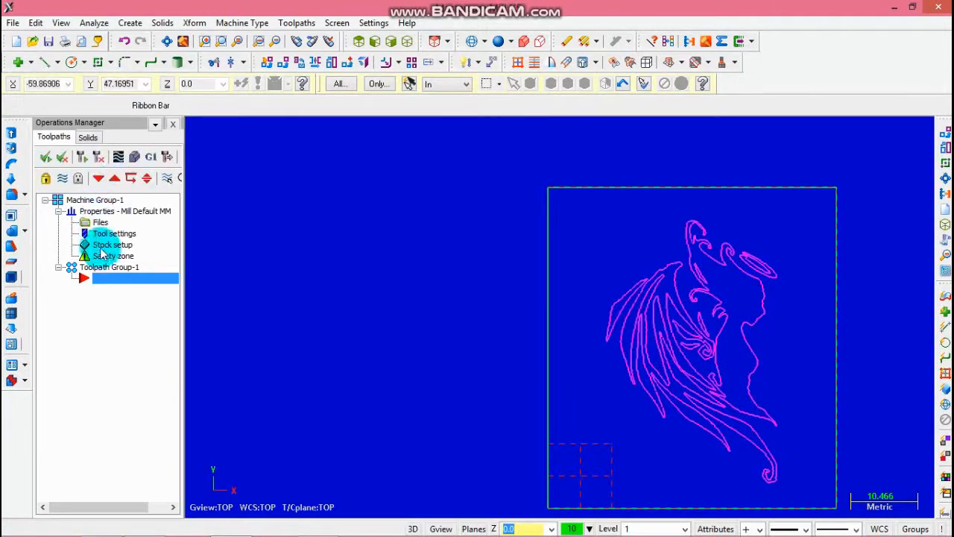
Step: Start an Engraving toolpath and chain the outermost feather and the main upper wing outline
{"action": "mouse_move", "coordinate": [873, 291]}
{"action": "middle_mouse_down"}
{"action": "mouse_move", "coordinate": [847, 236]}
{"action": "mouse_move", "coordinate": [835, 252]}
{"action": "mouse_move", "coordinate": [827, 246]}
{"action": "middle_mouse_up"}
{"action": "left_click", "coordinate": [359, 42]}
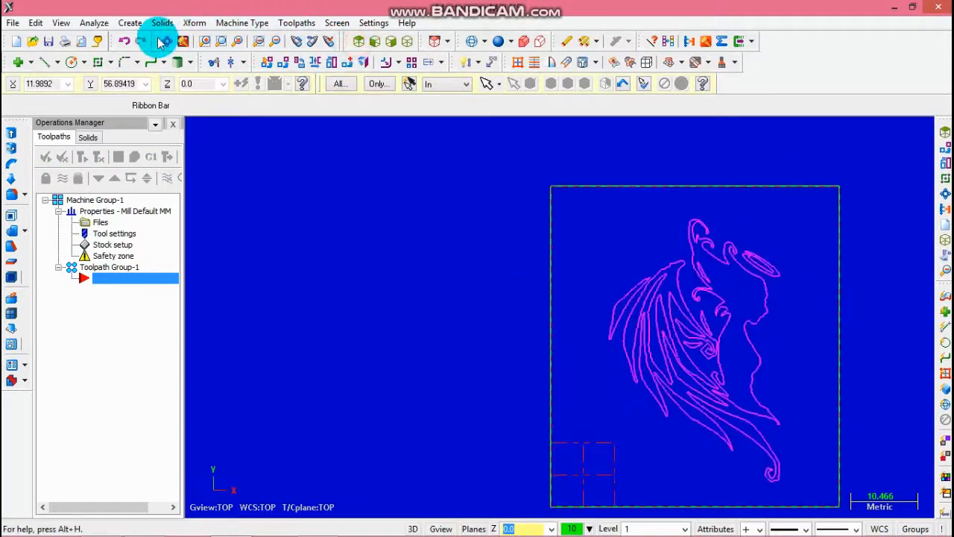
{"action": "left_click", "coordinate": [283, 23]}
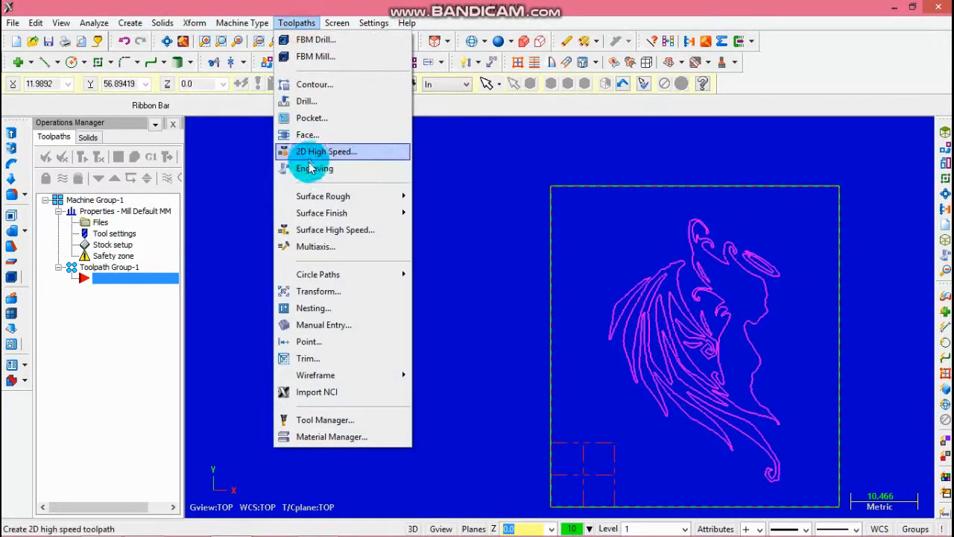
{"action": "left_click", "coordinate": [332, 149]}
{"action": "left_click", "coordinate": [110, 196]}
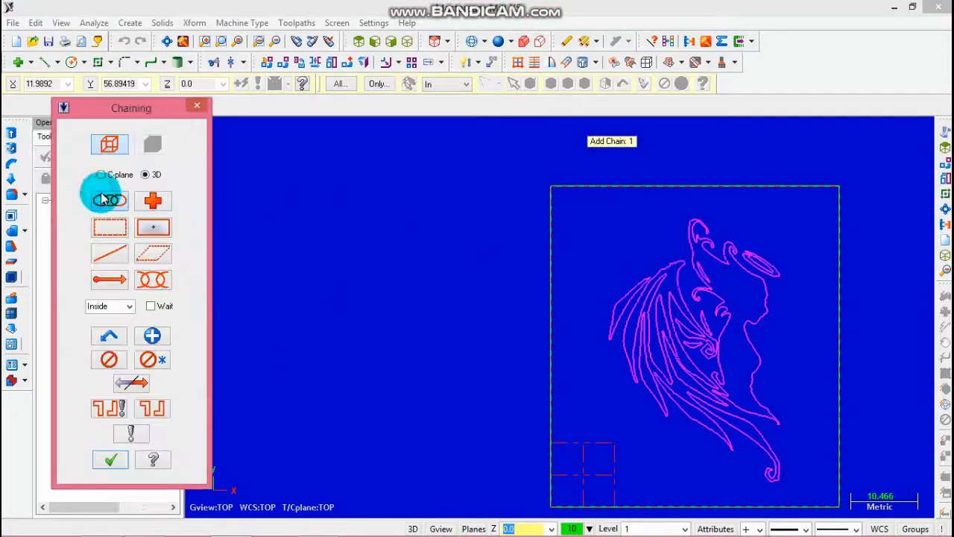
{"action": "scroll", "coordinate": [693, 348], "scroll_direction": "up", "scroll_amount": 1}
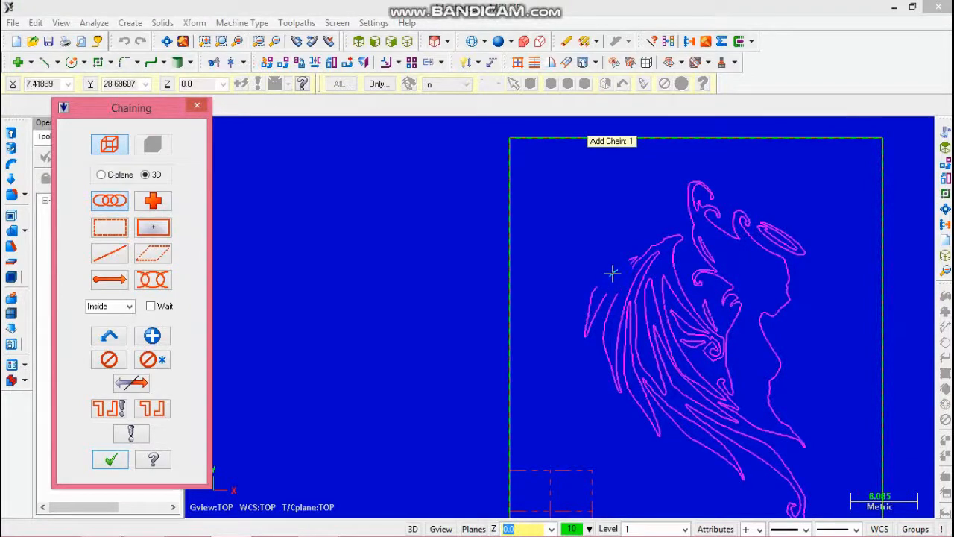
{"action": "left_click", "coordinate": [632, 254]}
{"action": "scroll", "coordinate": [641, 251], "scroll_direction": "up", "scroll_amount": 2}
{"action": "left_click", "coordinate": [650, 237]}
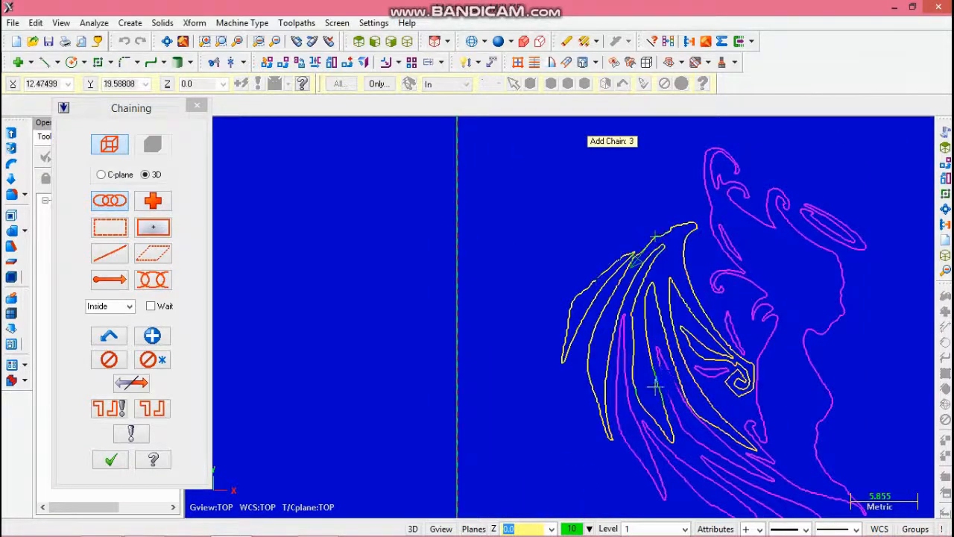
Step: Add the lower feather outlines and the small inner wing shapes as chains, and accept the chain selection
{"action": "left_click", "coordinate": [619, 367]}
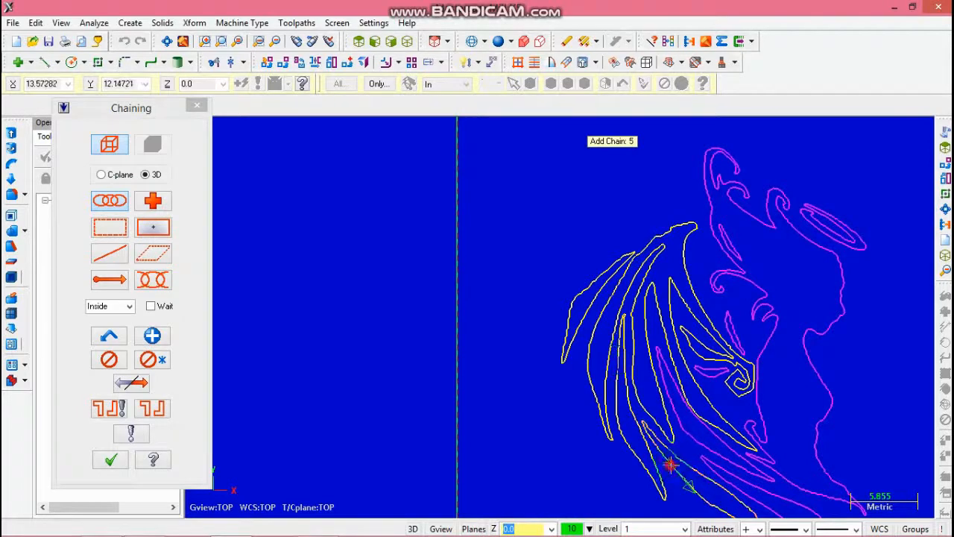
{"action": "left_click", "coordinate": [714, 458]}
{"action": "left_click", "coordinate": [719, 455]}
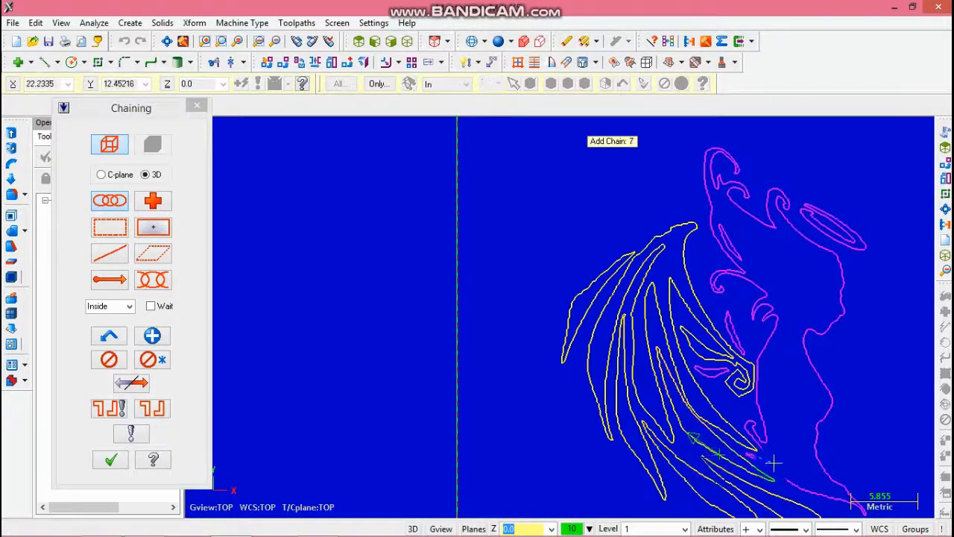
{"action": "left_click", "coordinate": [710, 380]}
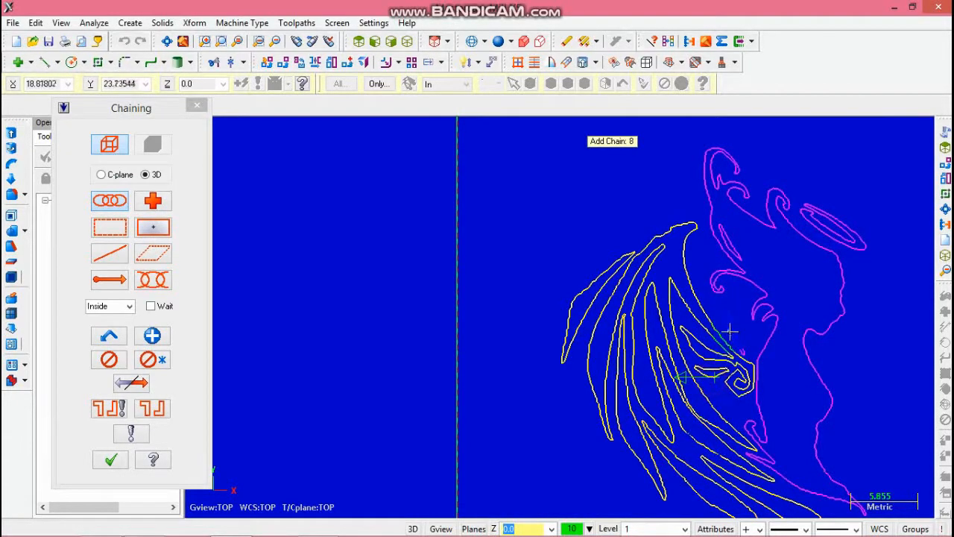
{"action": "left_click", "coordinate": [753, 461]}
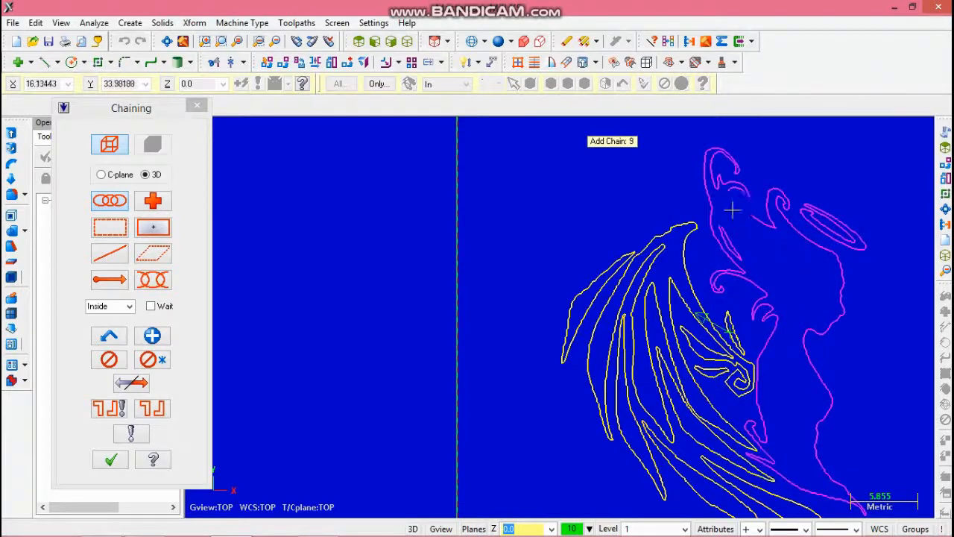
{"action": "left_click", "coordinate": [111, 459]}
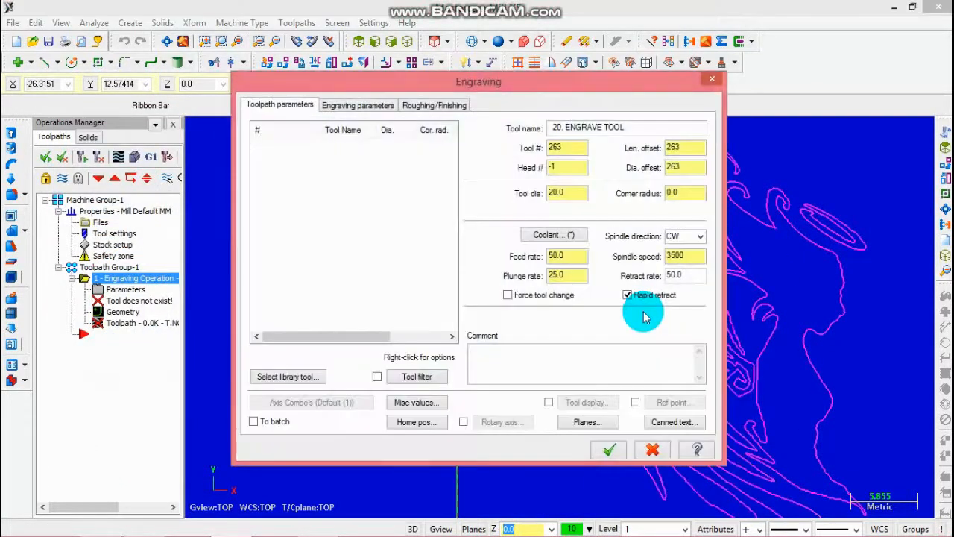
Step: Load the 5 mm 30 degree engrave tool, number 260, from the tool library for the engraving operation
{"action": "left_click", "coordinate": [289, 376]}
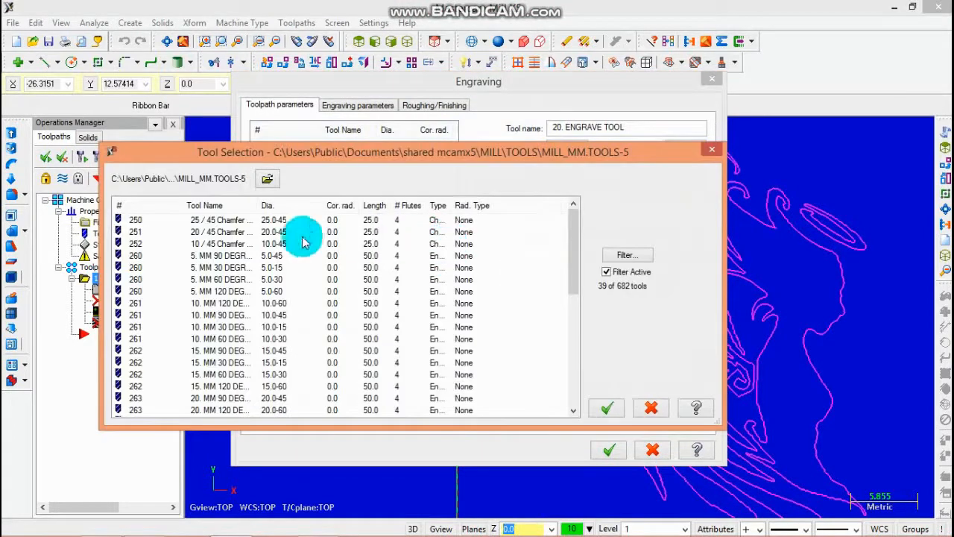
{"action": "left_click", "coordinate": [281, 268]}
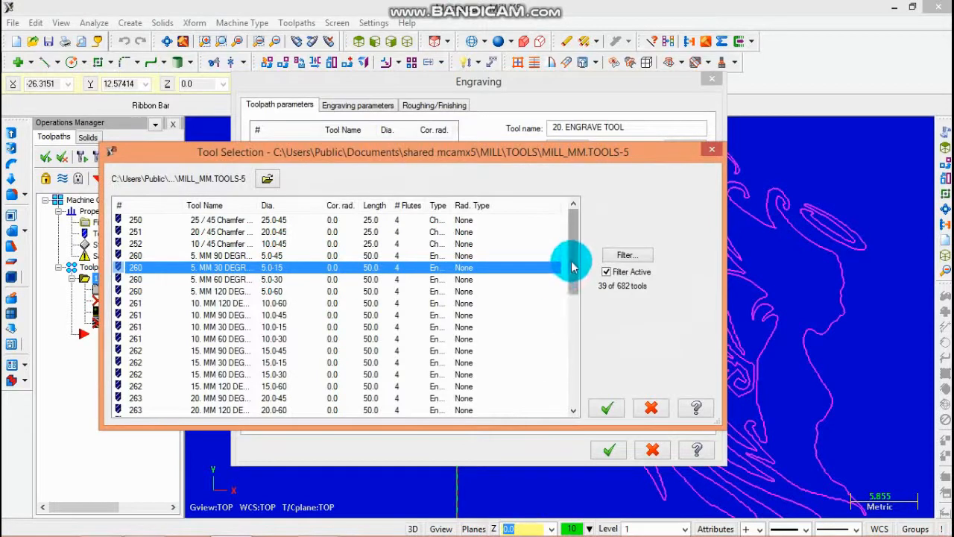
{"action": "left_click_drag", "start_coordinate": [573, 269], "coordinate": [581, 229]}
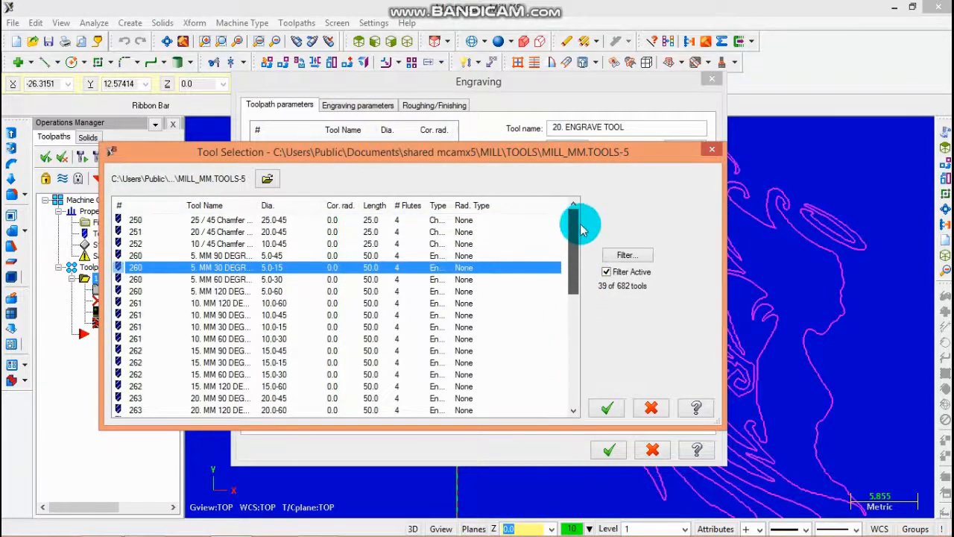
{"action": "left_click", "coordinate": [607, 408]}
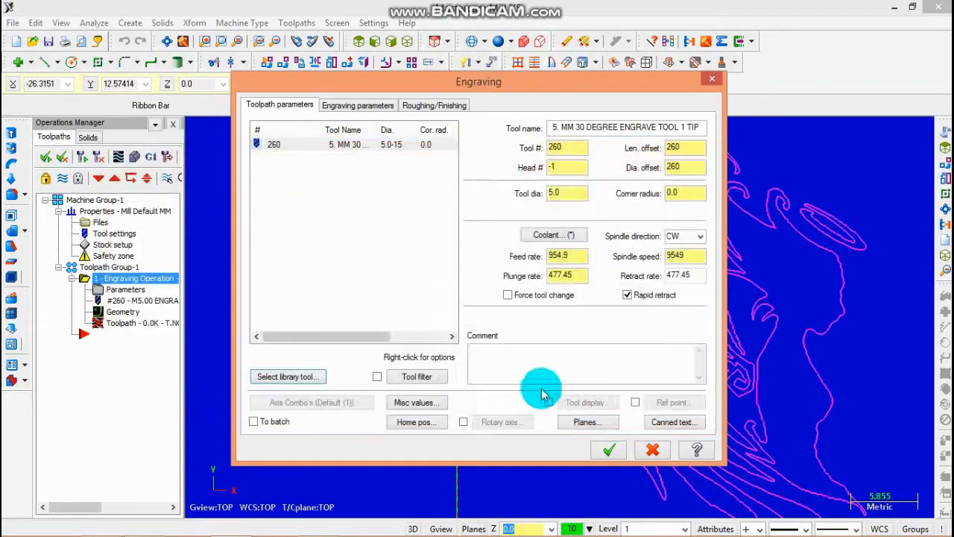
Step: Set the tip diameter of the 5 mm 30 degree engrave tool to 1 mm in its tool definition
{"action": "double_click", "coordinate": [301, 149]}
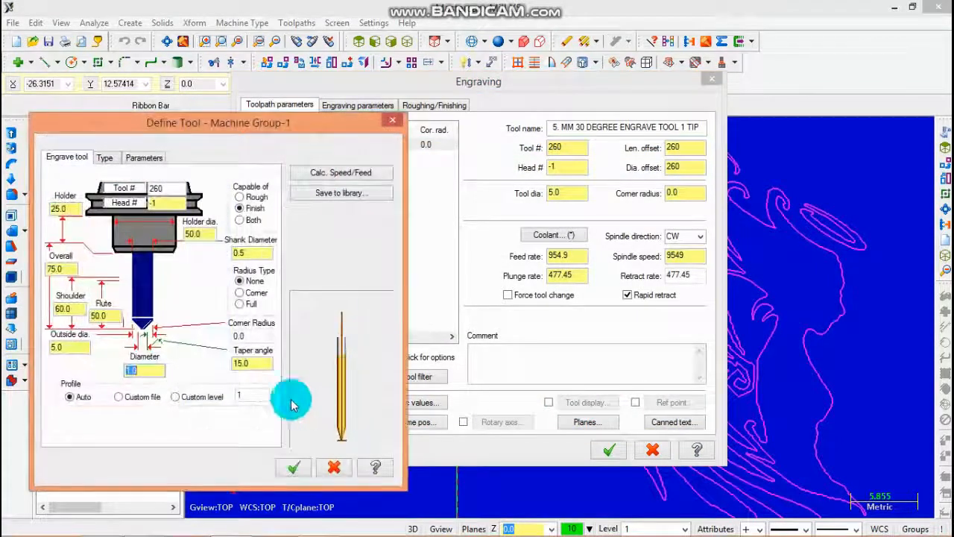
{"action": "double_click", "coordinate": [158, 370]}
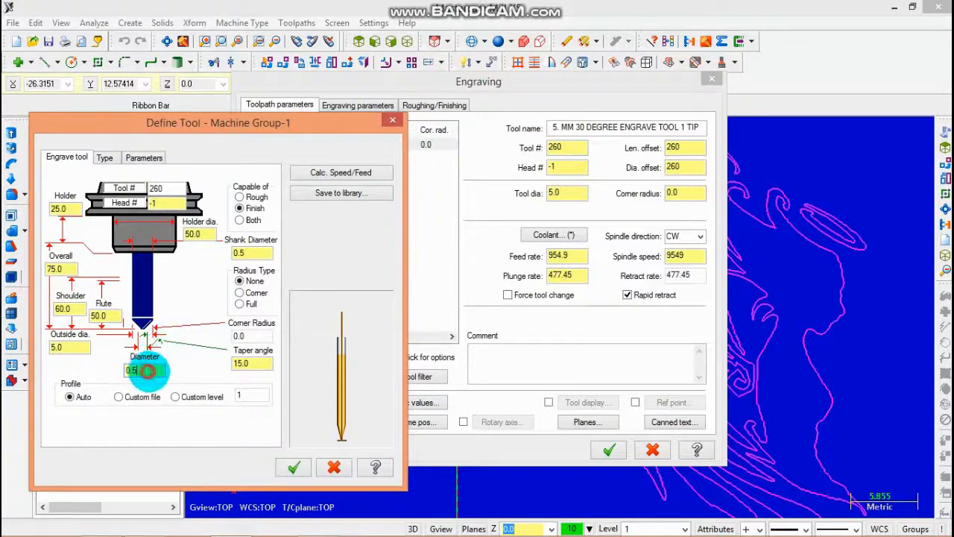
{"action": "left_click_drag", "start_coordinate": [156, 371], "coordinate": [116, 371]}
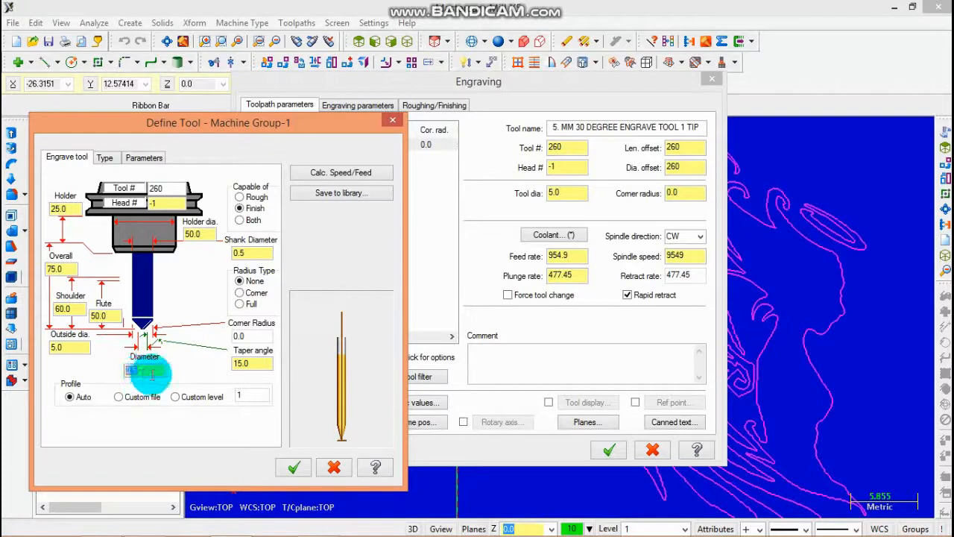
{"action": "left_click_drag", "start_coordinate": [153, 371], "coordinate": [108, 375]}
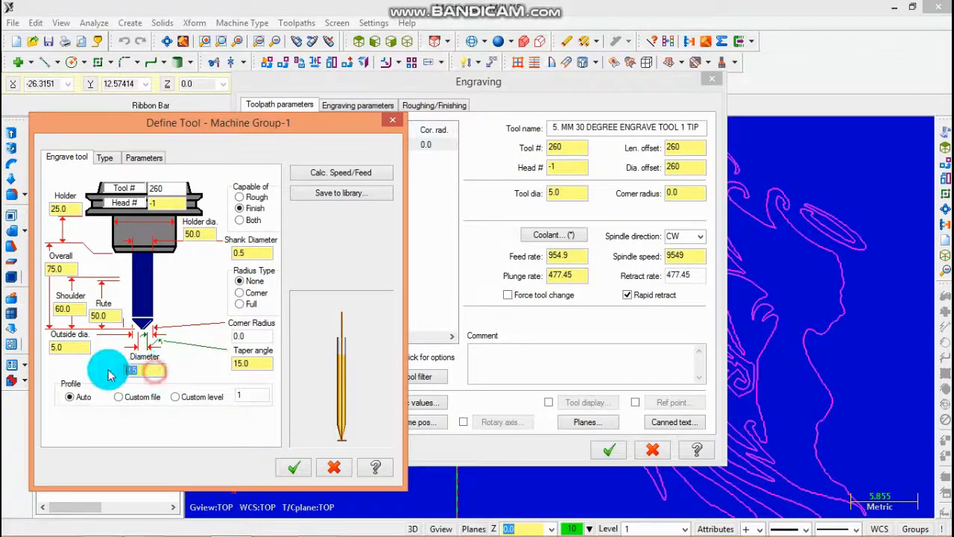
{"action": "type", "text": "1"}
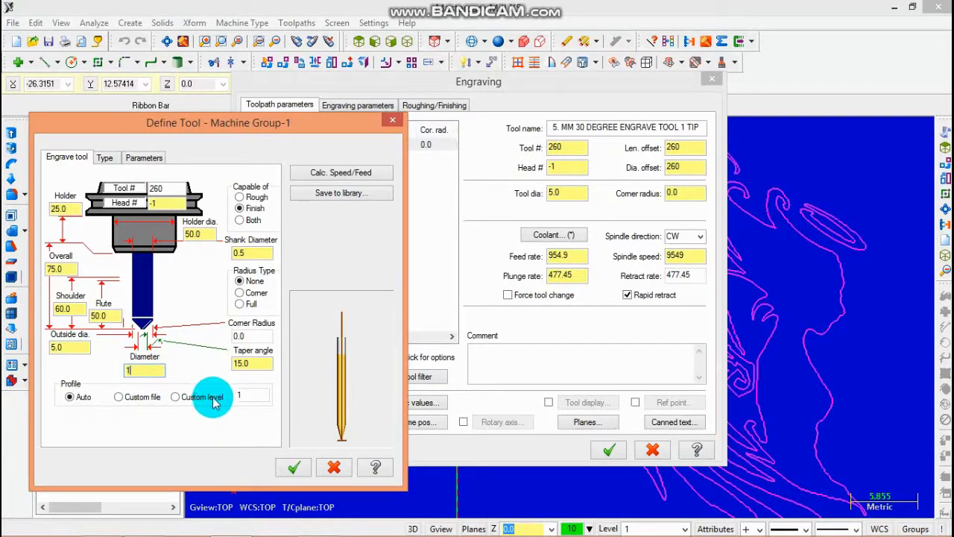
{"action": "left_click", "coordinate": [294, 469]}
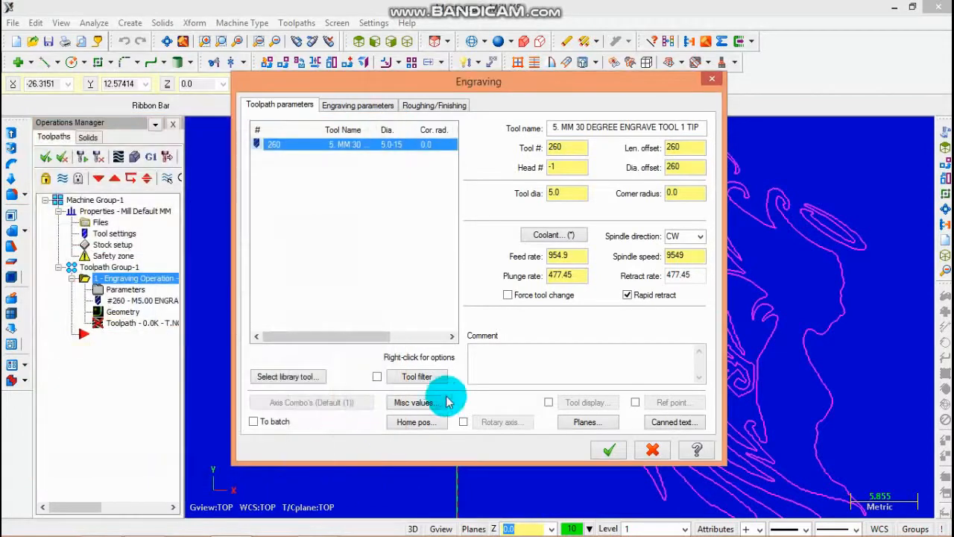
Step: Set the engraving operation's feed rate to 600, plunge rate to 400 and spindle speed to 8000
{"action": "left_click_drag", "start_coordinate": [579, 255], "coordinate": [489, 245]}
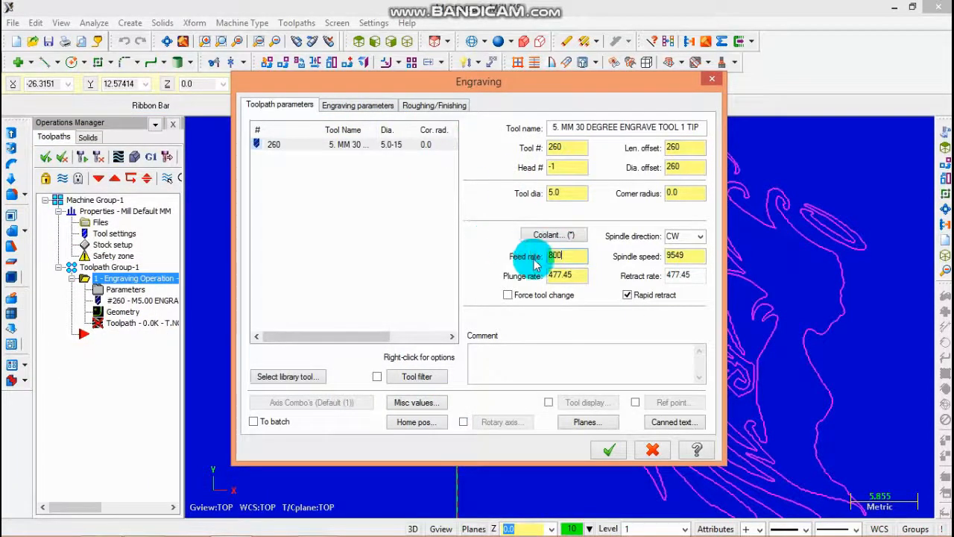
{"action": "left_click", "coordinate": [586, 276]}
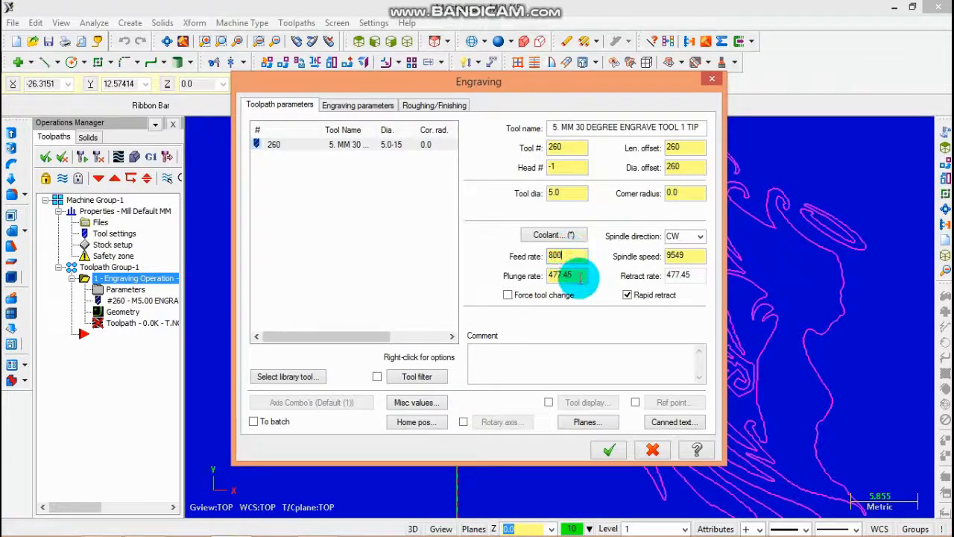
{"action": "left_click_drag", "start_coordinate": [580, 276], "coordinate": [523, 269]}
{"action": "left_click_drag", "start_coordinate": [579, 255], "coordinate": [527, 258]}
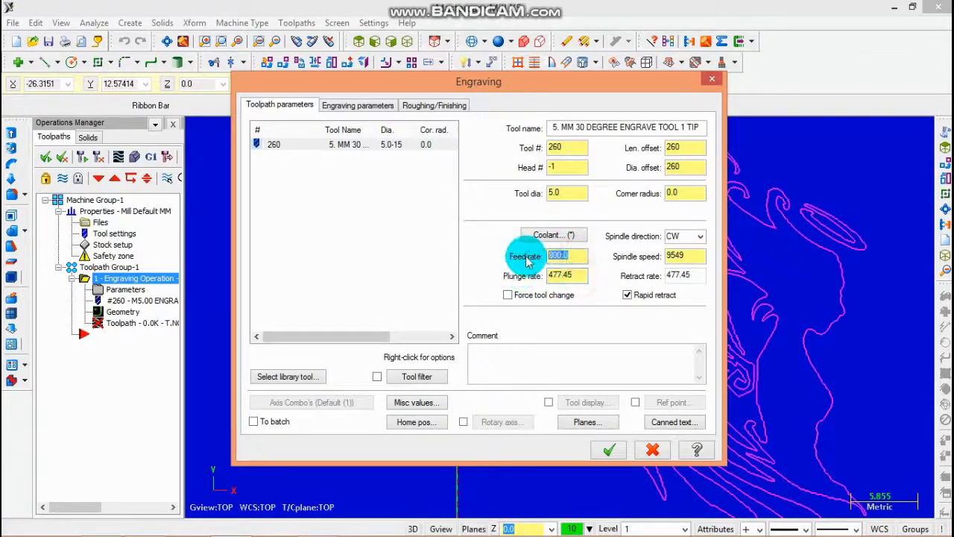
{"action": "left_click_drag", "start_coordinate": [580, 276], "coordinate": [534, 277]}
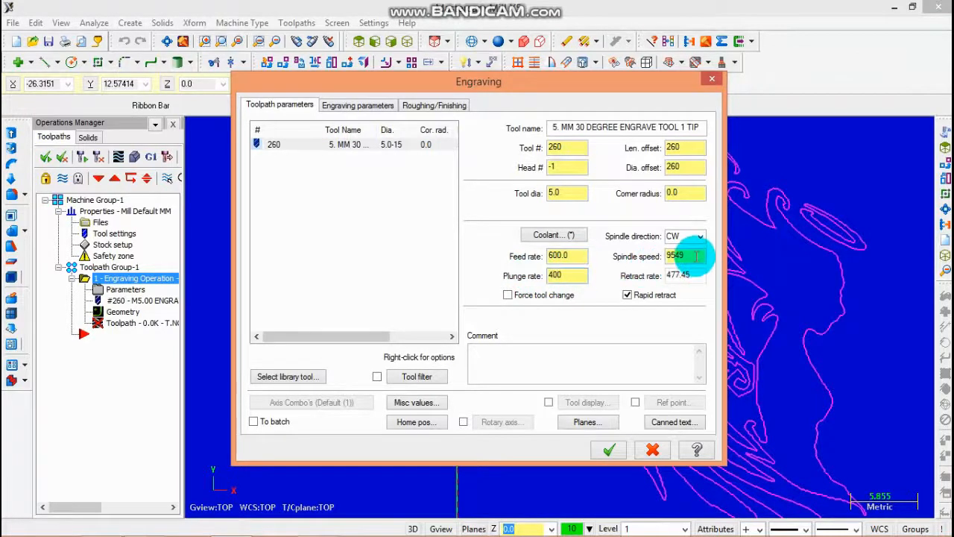
{"action": "left_click_drag", "start_coordinate": [695, 256], "coordinate": [606, 259]}
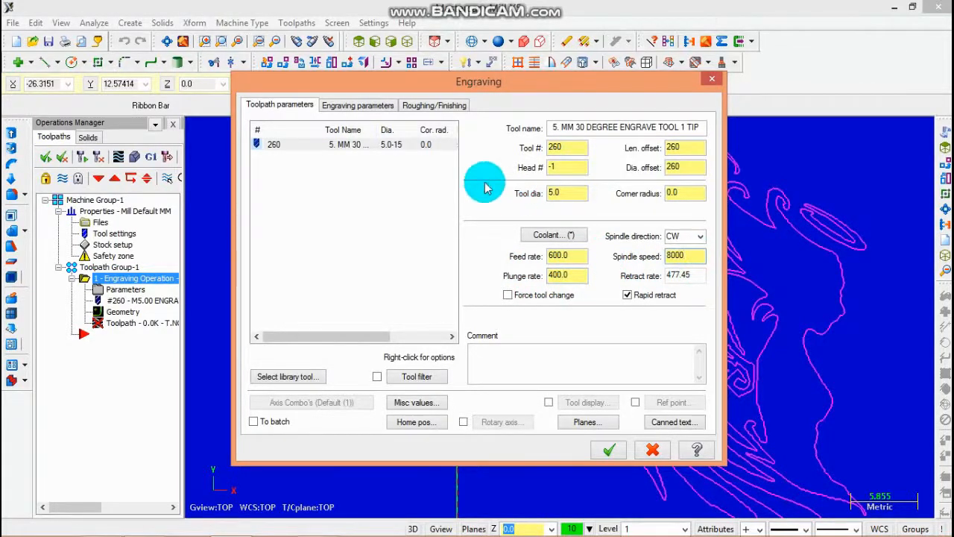
Step: Set the engraving depth to -2, the retract plane to 50 and the feed plane to 2
{"action": "left_click", "coordinate": [358, 105]}
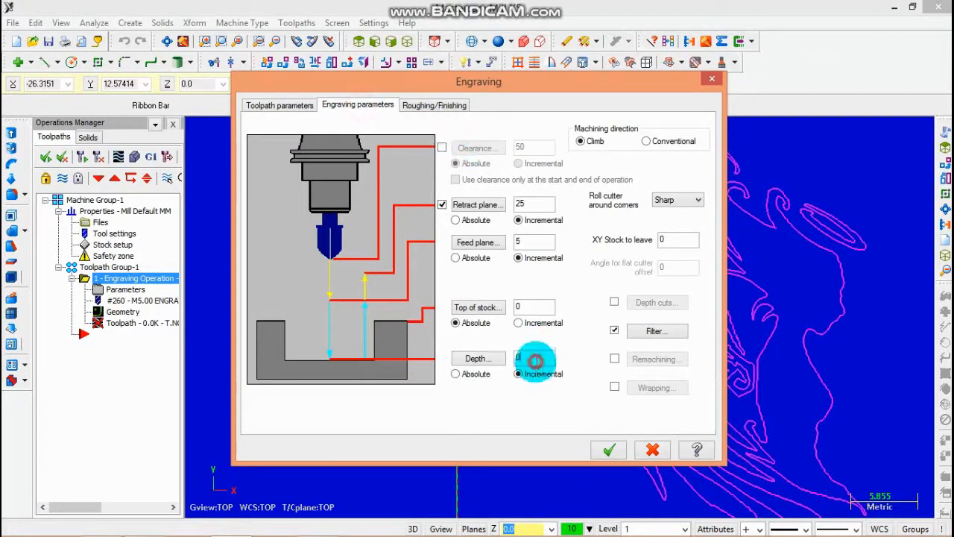
{"action": "left_click_drag", "start_coordinate": [535, 360], "coordinate": [496, 356]}
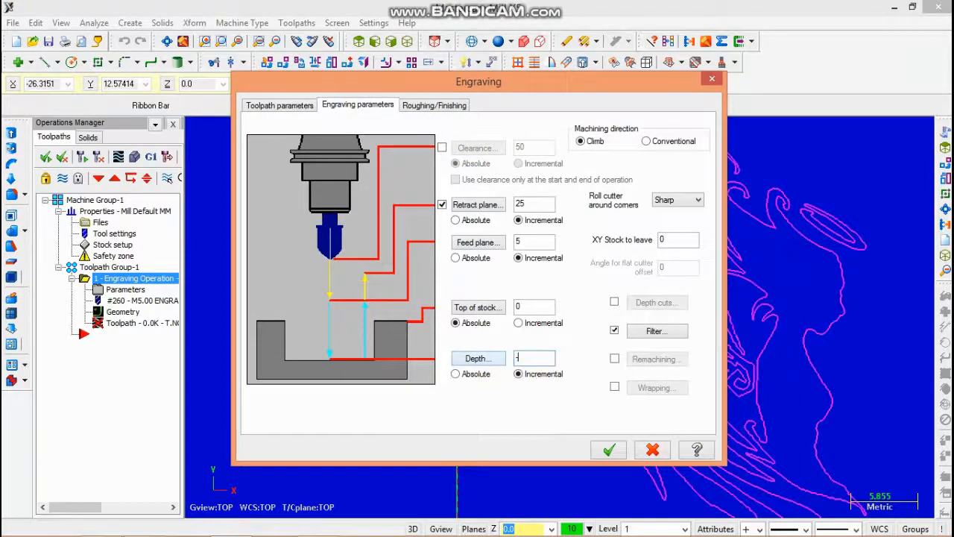
{"action": "left_click_drag", "start_coordinate": [527, 203], "coordinate": [486, 197]}
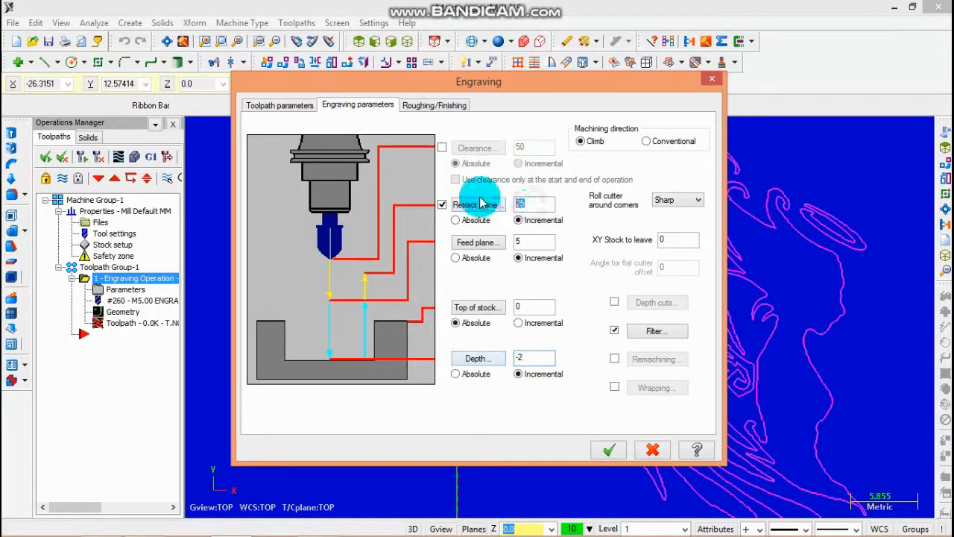
{"action": "type", "text": "50"}
{"action": "left_click_drag", "start_coordinate": [492, 240], "coordinate": [537, 244]}
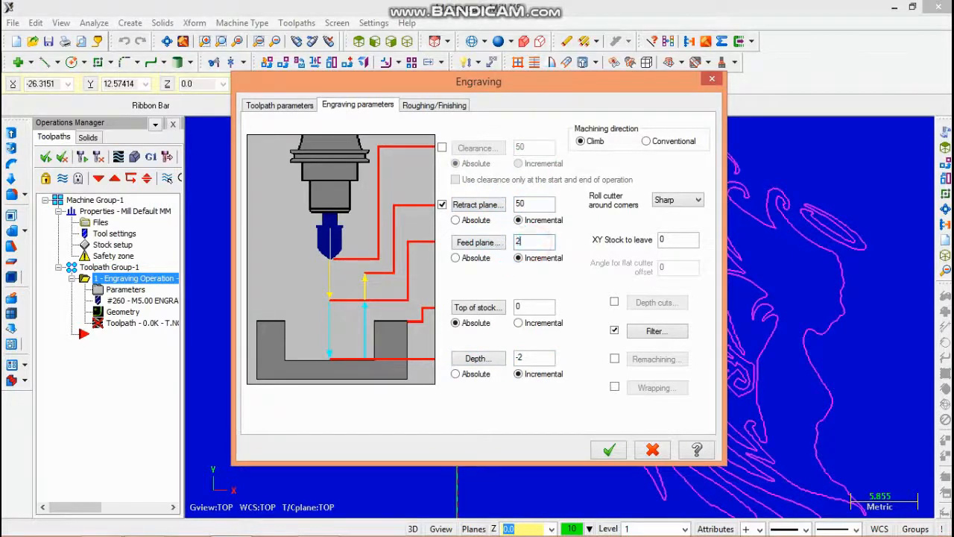
Step: Enable zigzag roughing with first rough, then finish, and accept the engraving settings to generate the toolpath
{"action": "left_click", "coordinate": [432, 106]}
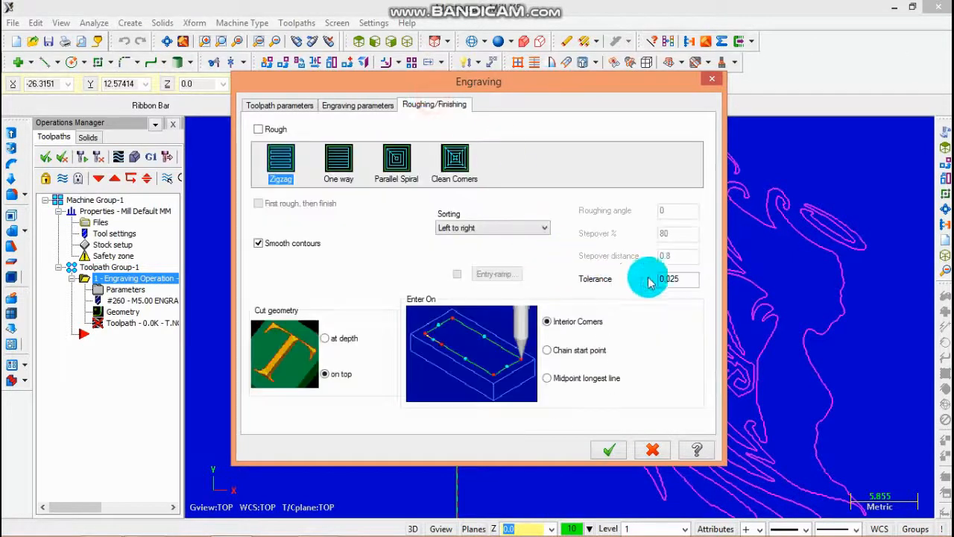
{"action": "left_click", "coordinate": [274, 134]}
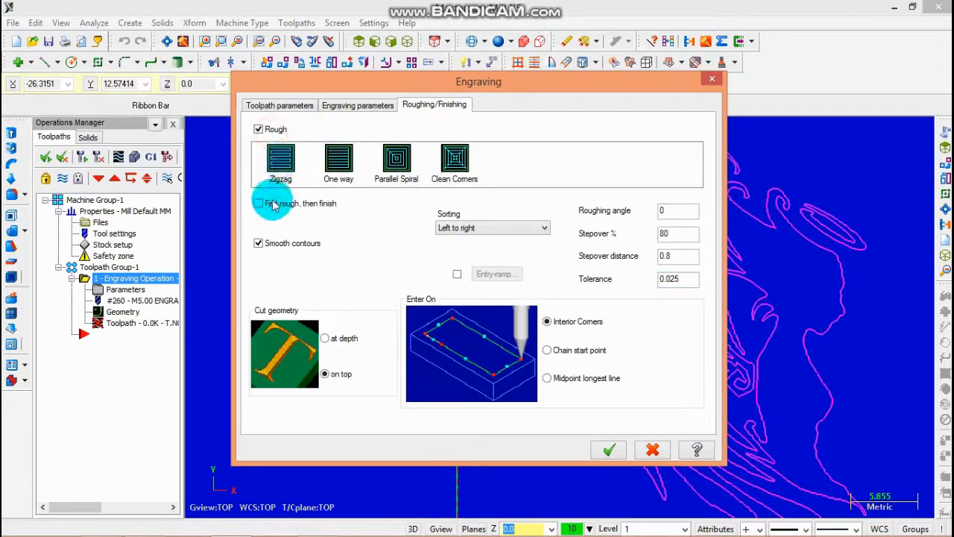
{"action": "left_click_drag", "start_coordinate": [675, 256], "coordinate": [643, 266]}
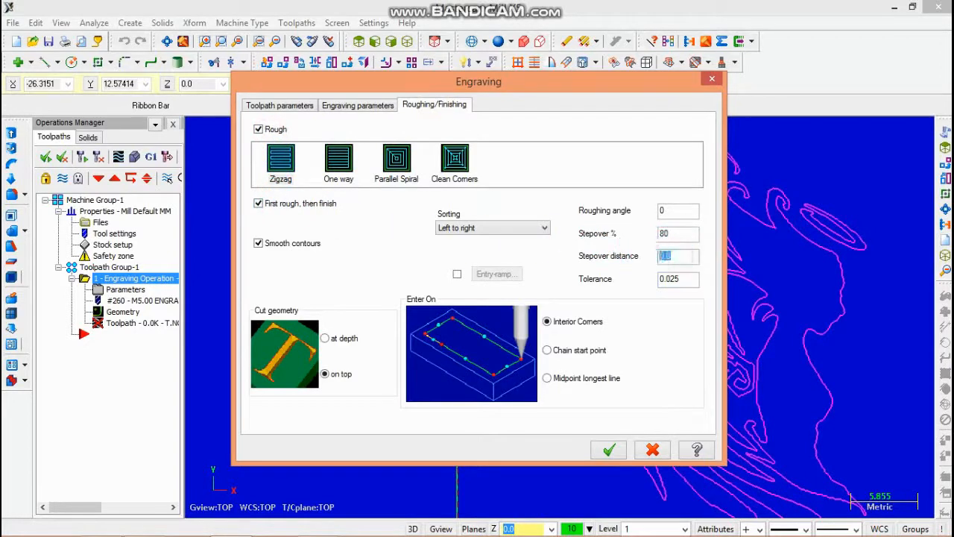
{"action": "left_click", "coordinate": [610, 449]}
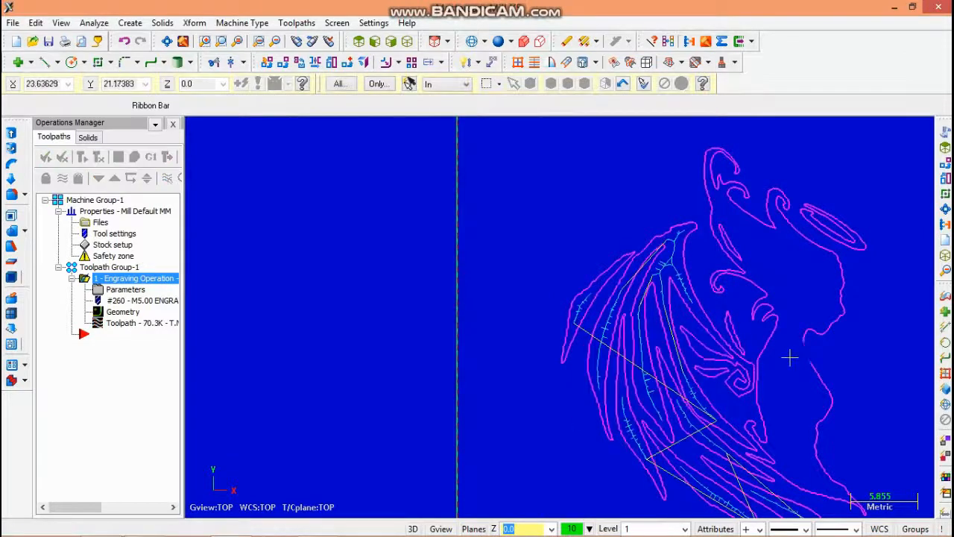
Step: Run a solid verification of the engraving operation and examine the cut feathers on the stock
{"action": "left_click", "coordinate": [134, 158]}
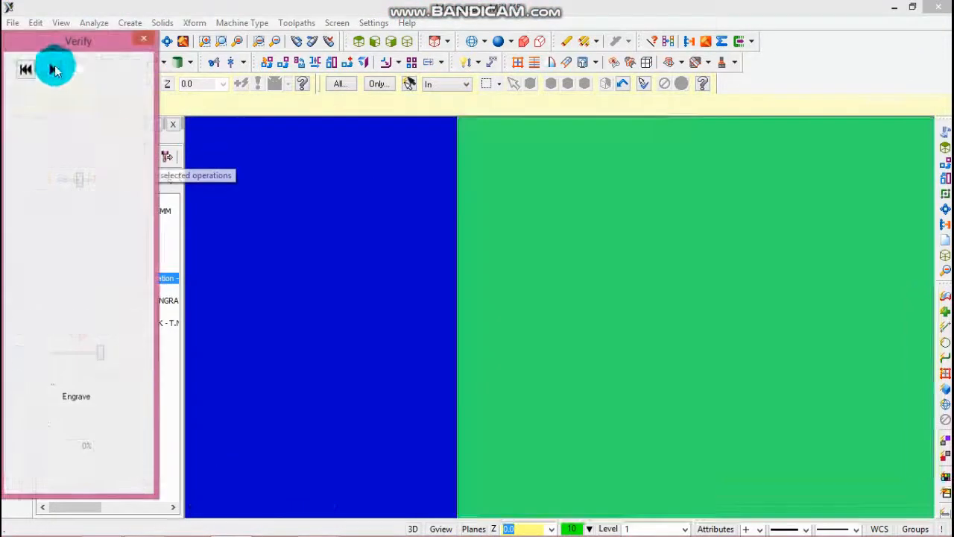
{"action": "left_click", "coordinate": [52, 69]}
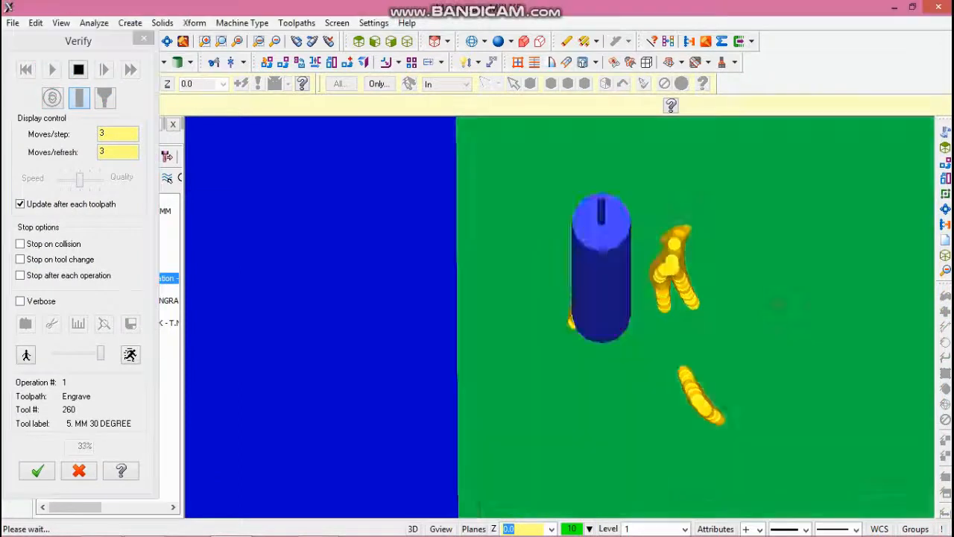
{"action": "middle_click_drag", "start_coordinate": [779, 303], "coordinate": [761, 294]}
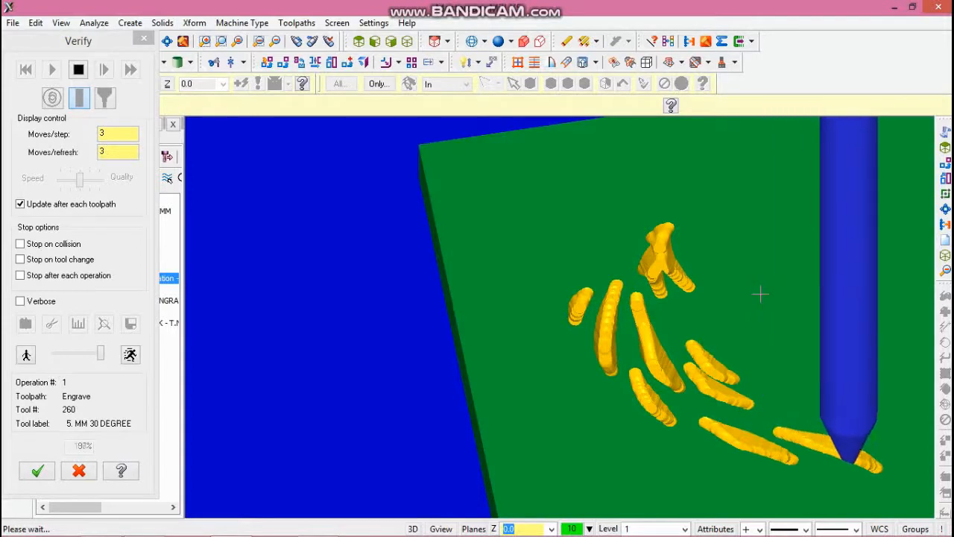
{"action": "scroll", "coordinate": [729, 302], "scroll_direction": "up", "scroll_amount": 5}
{"action": "scroll", "coordinate": [682, 319], "scroll_direction": "down", "scroll_amount": 10}
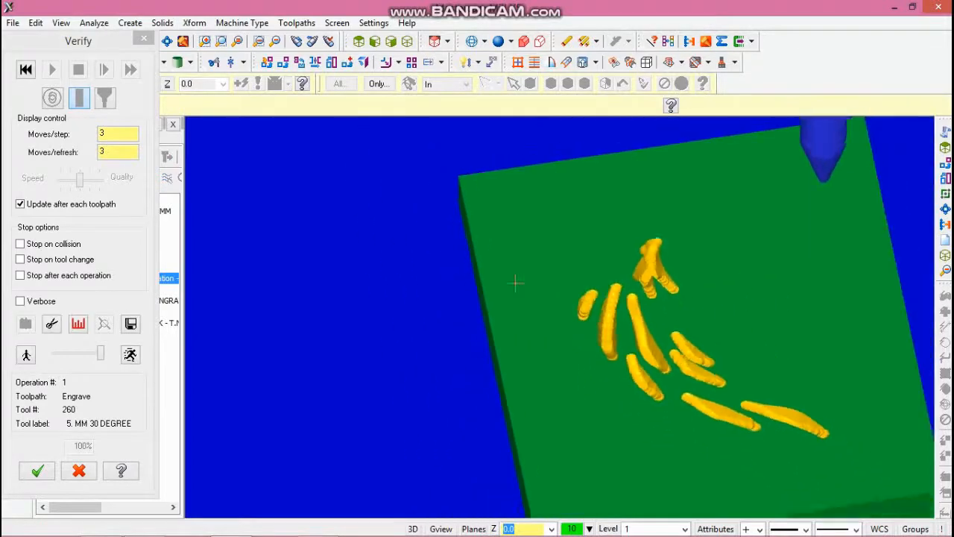
{"action": "left_click", "coordinate": [145, 39]}
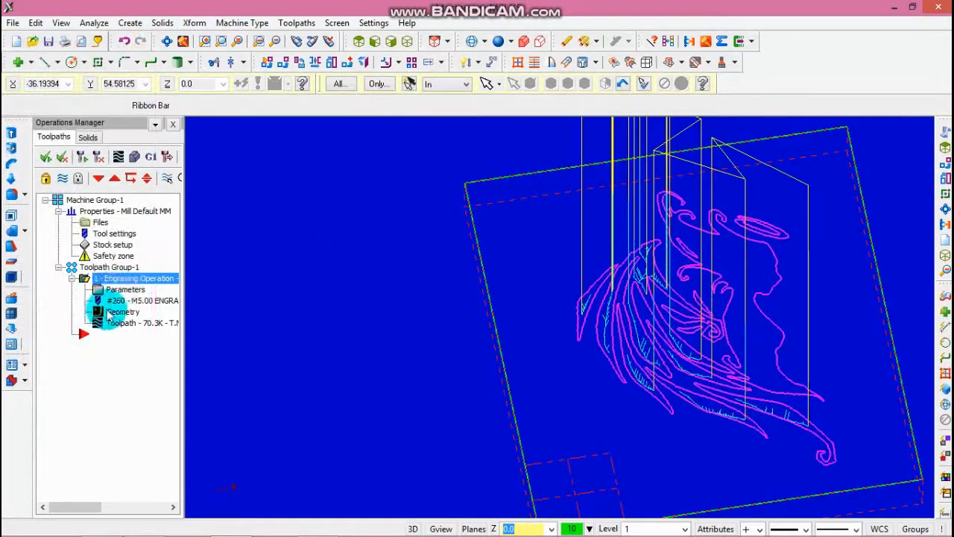
Step: Reduce the engrave tool's tip diameter to 0.5 mm and regenerate the engraving toolpath
{"action": "left_click", "coordinate": [115, 288]}
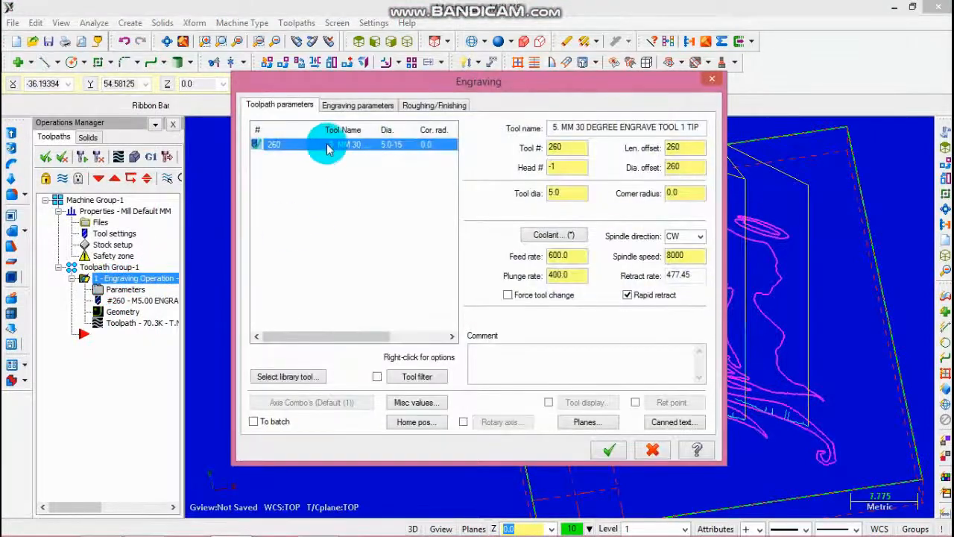
{"action": "double_click", "coordinate": [331, 141]}
{"action": "double_click", "coordinate": [168, 368]}
{"action": "left_click", "coordinate": [123, 369]}
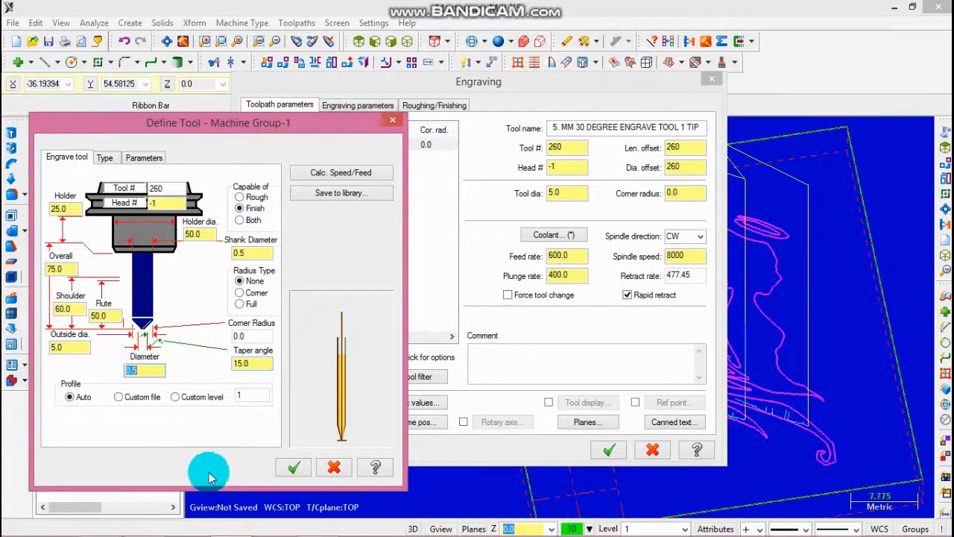
{"action": "left_click", "coordinate": [291, 467]}
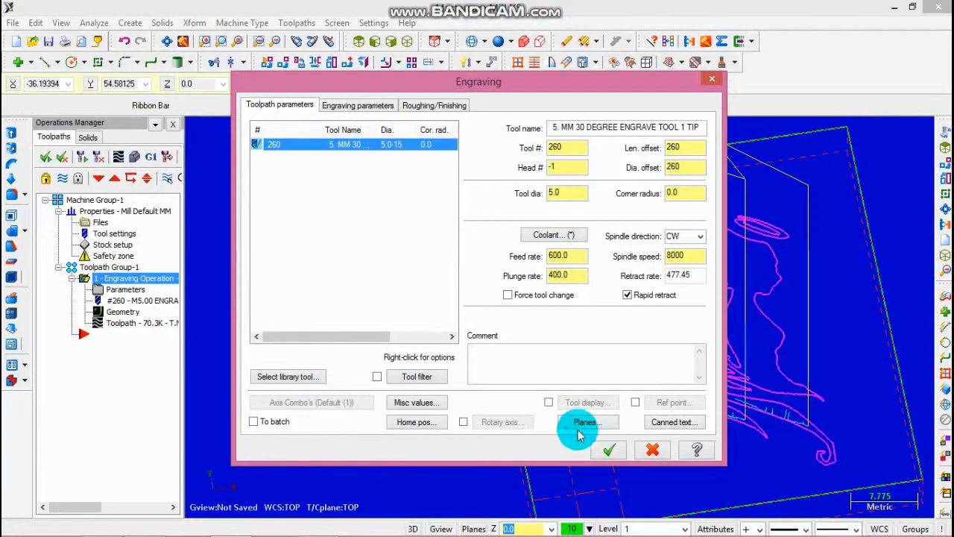
{"action": "left_click", "coordinate": [608, 451]}
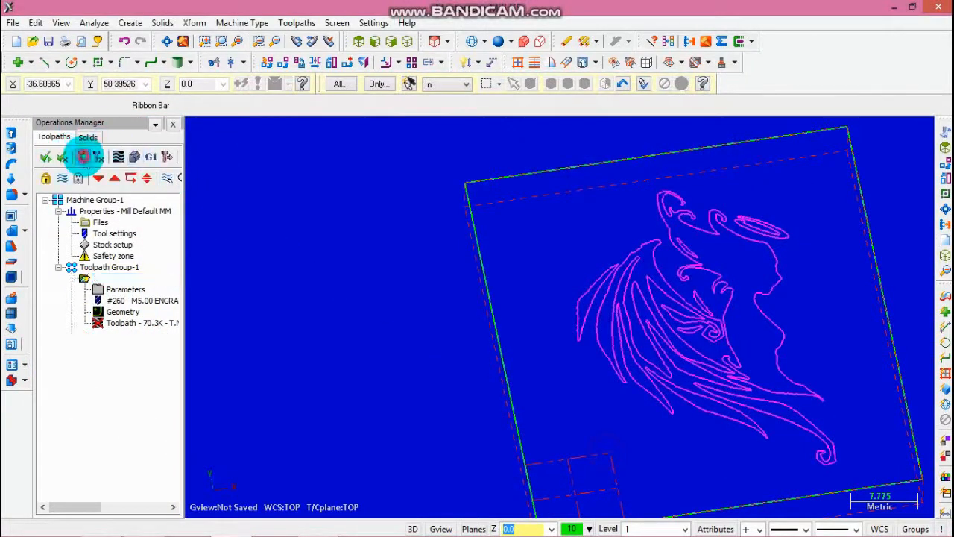
{"action": "left_click", "coordinate": [83, 156]}
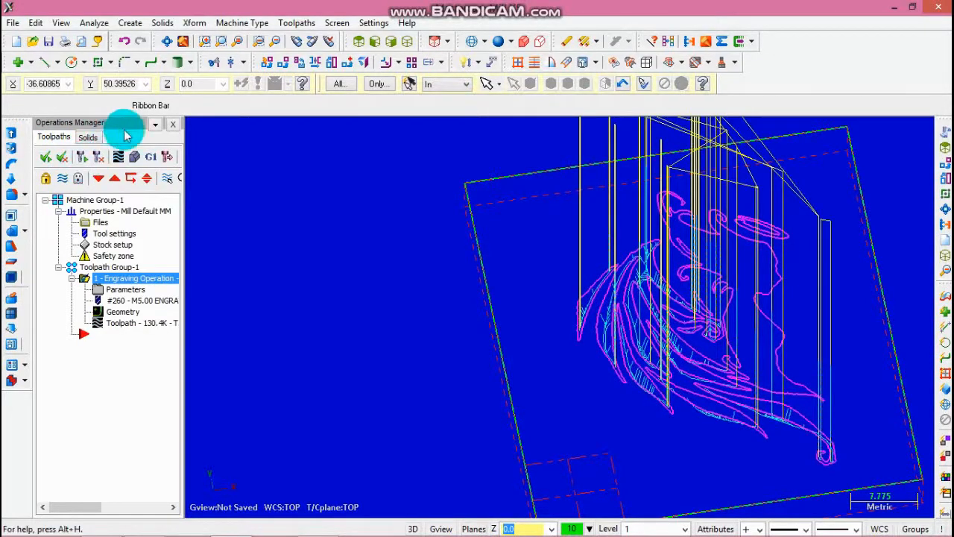
Step: Verify the regenerated engraving toolpath on the stock and inspect the wing cuts and tool moves
{"action": "left_click", "coordinate": [134, 157]}
{"action": "left_click", "coordinate": [53, 69]}
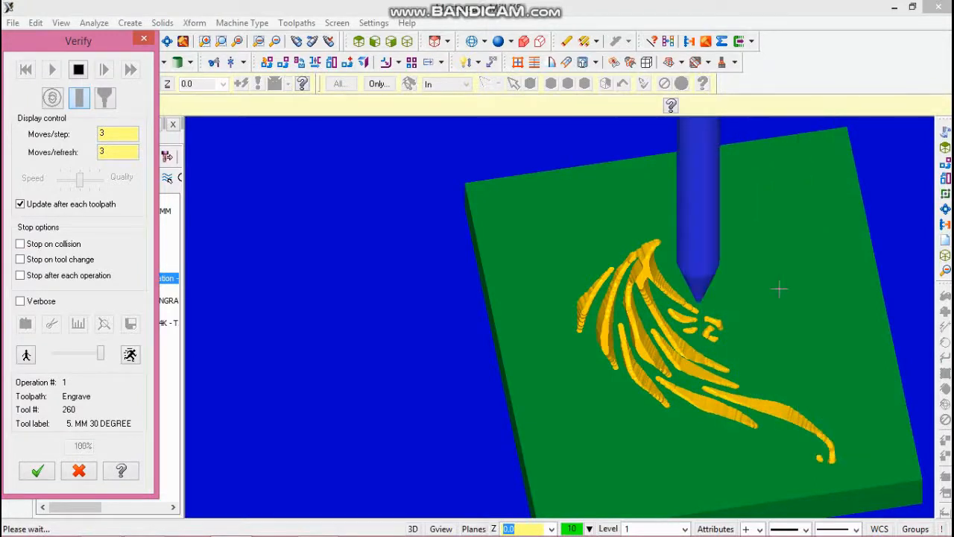
{"action": "mouse_move", "coordinate": [713, 321]}
{"action": "middle_mouse_down"}
{"action": "mouse_move", "coordinate": [714, 330]}
{"action": "mouse_move", "coordinate": [720, 304]}
{"action": "middle_mouse_up"}
{"action": "left_click", "coordinate": [144, 38]}
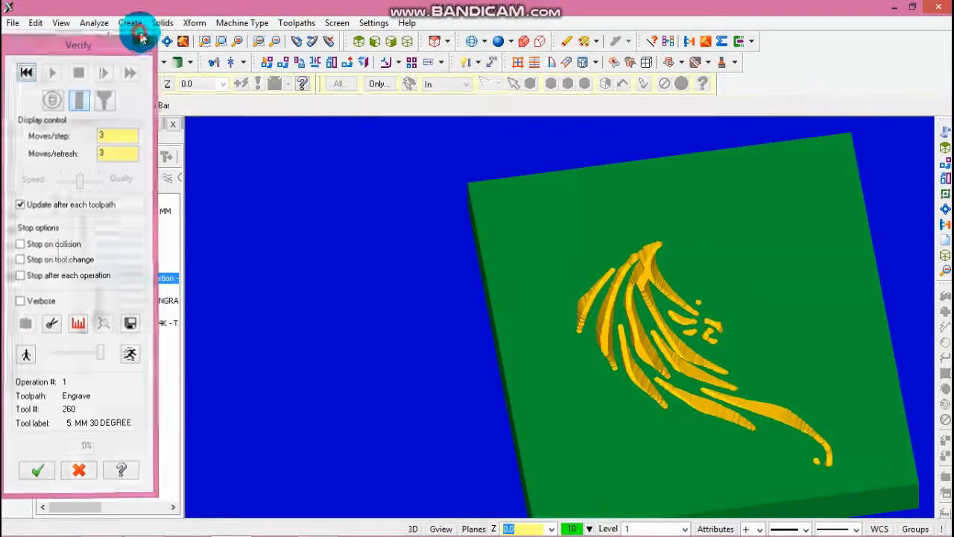
{"action": "middle_click_drag", "start_coordinate": [795, 316], "coordinate": [755, 295]}
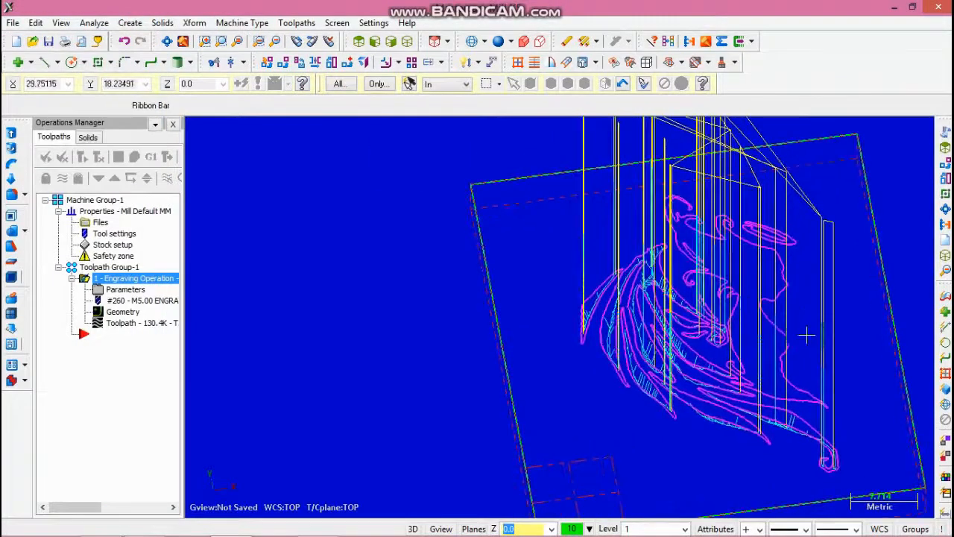
{"action": "middle_click_drag", "start_coordinate": [806, 336], "coordinate": [708, 373]}
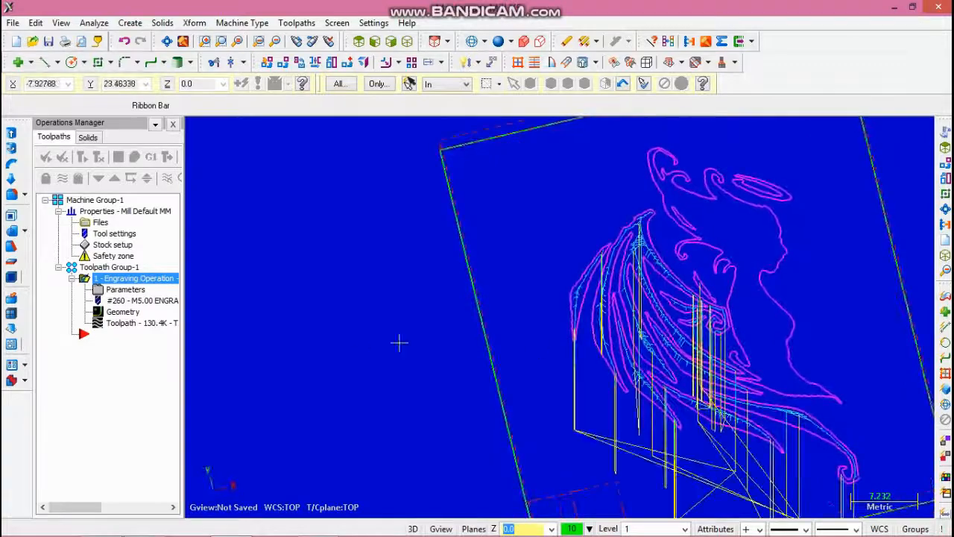
Step: Redefine the engrave tool's tip diameter, accept the engraving parameters and regenerate the wing engraving toolpath
{"action": "left_click", "coordinate": [121, 288]}
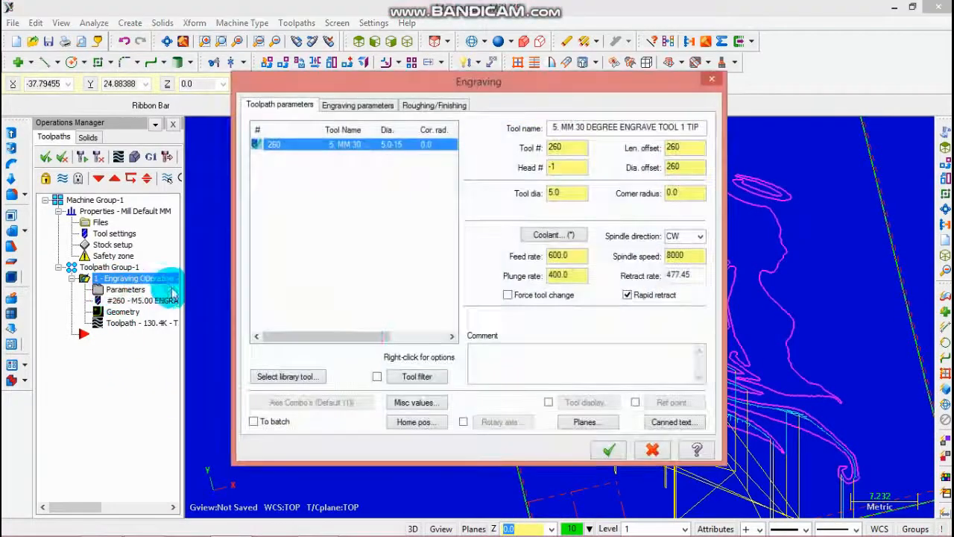
{"action": "left_click", "coordinate": [375, 151]}
{"action": "double_click", "coordinate": [374, 152]}
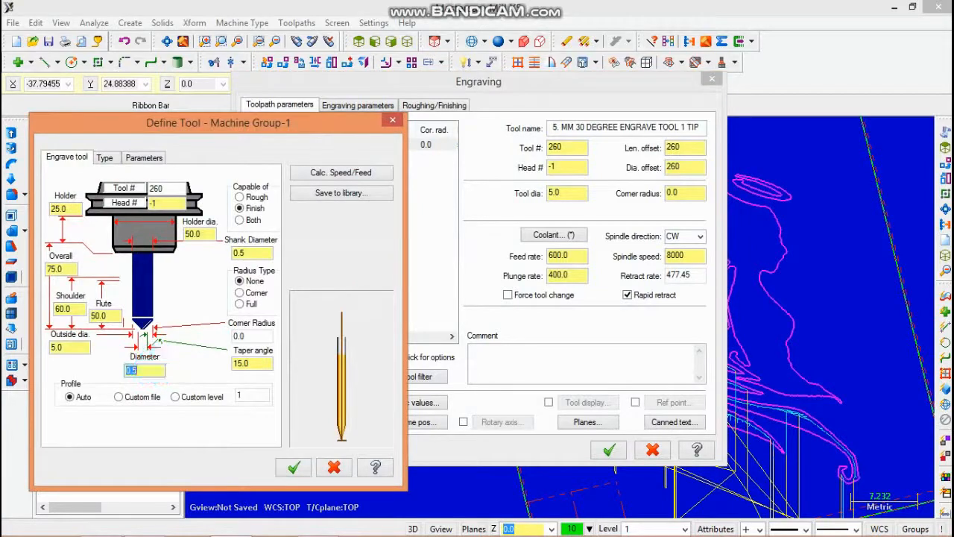
{"action": "left_click", "coordinate": [290, 466]}
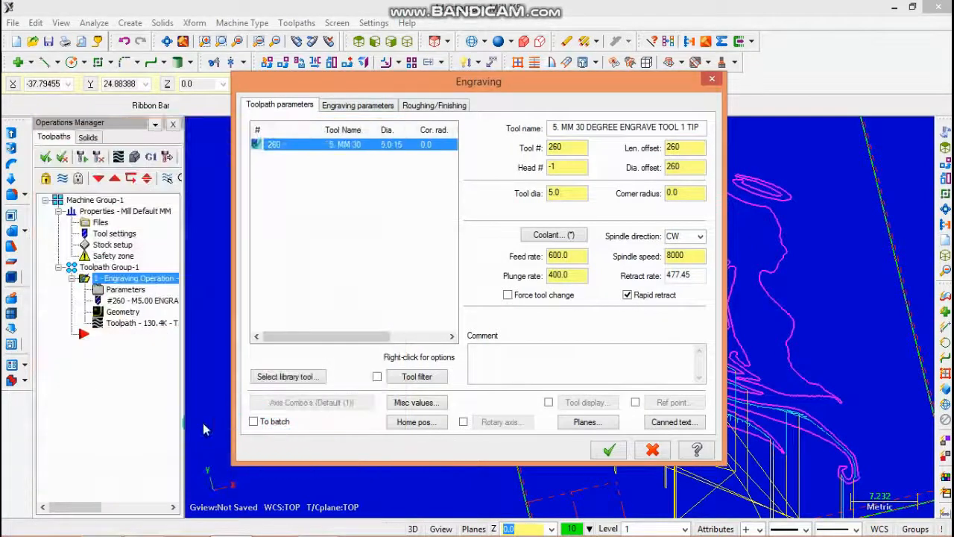
{"action": "left_click", "coordinate": [604, 447]}
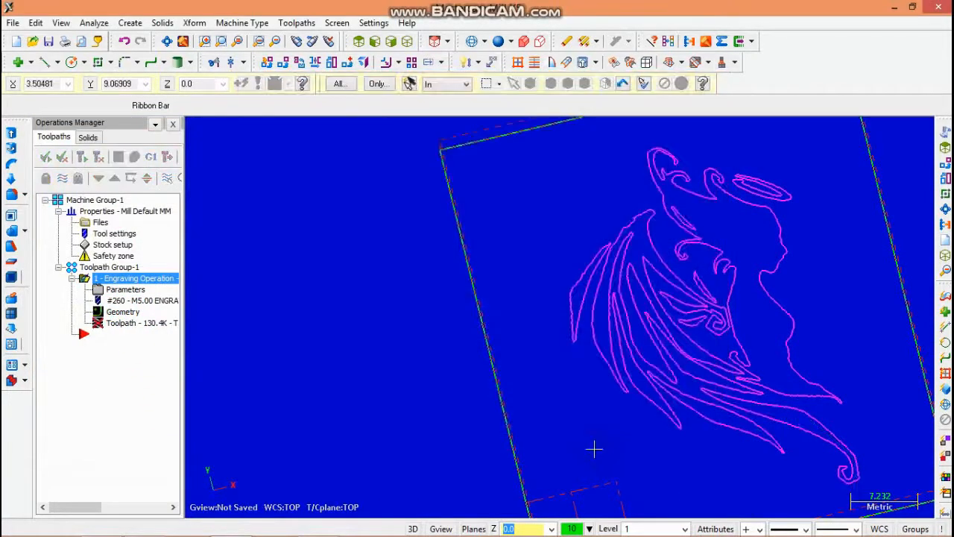
{"action": "left_click", "coordinate": [80, 157]}
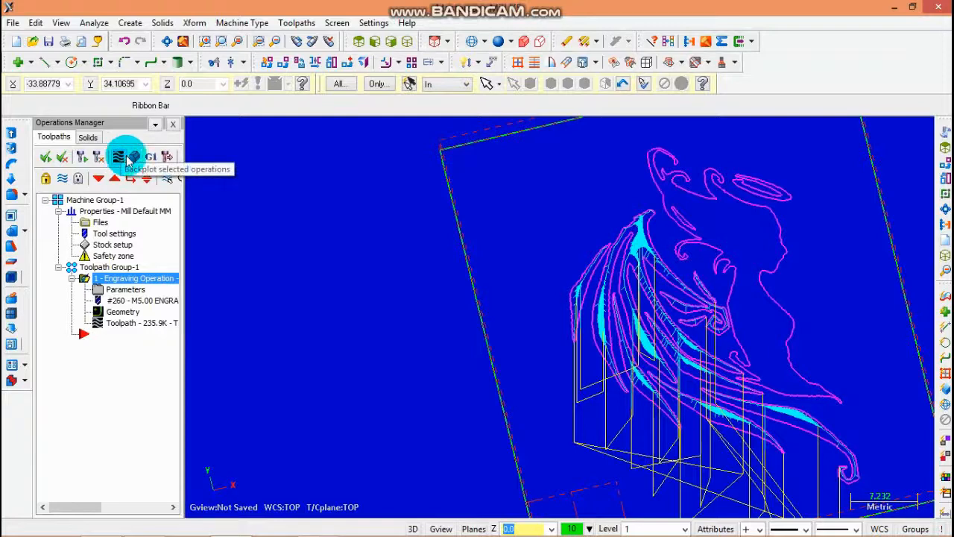
Step: Run a solid verification of the regenerated wing engraving and examine the cut feathers from isometric, top and rotated views
{"action": "left_click", "coordinate": [134, 158]}
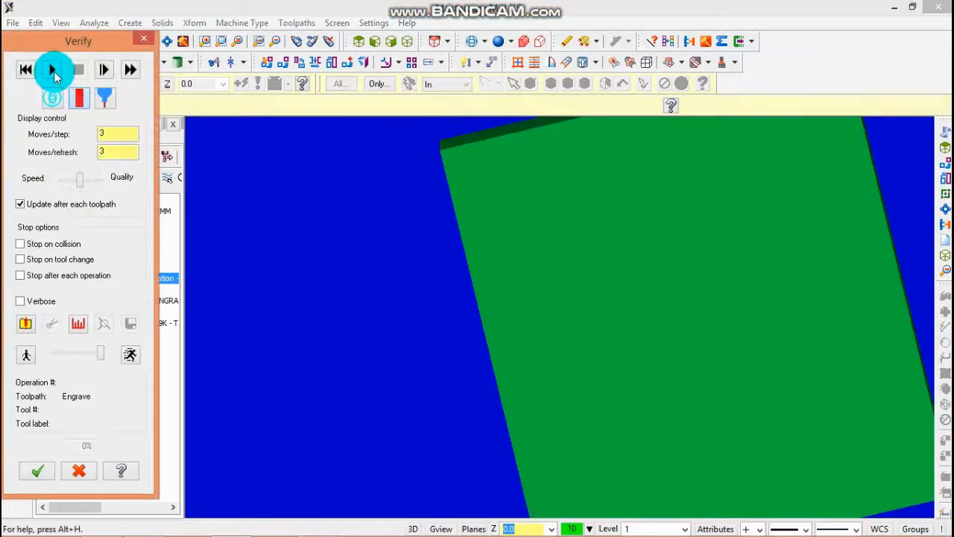
{"action": "left_click", "coordinate": [52, 69]}
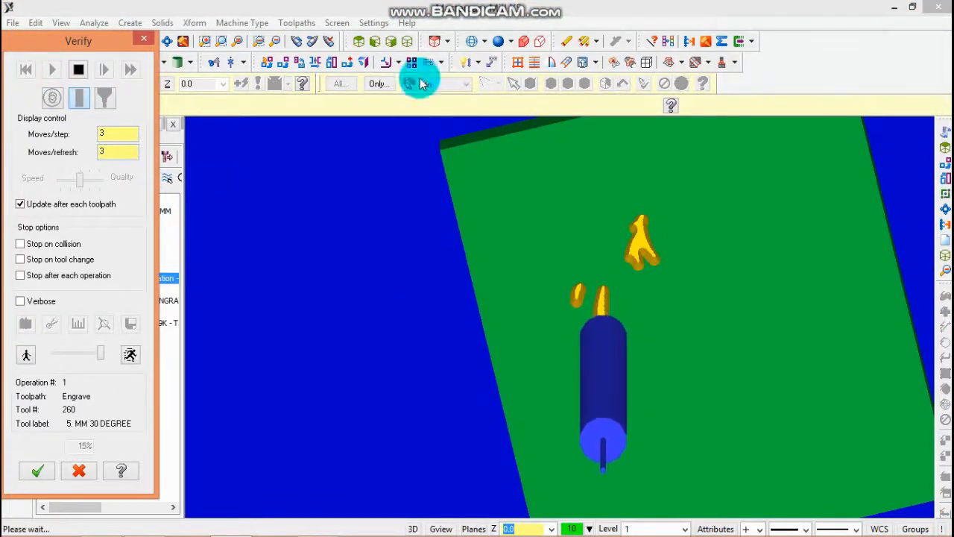
{"action": "left_click", "coordinate": [408, 41]}
{"action": "left_click", "coordinate": [170, 41]}
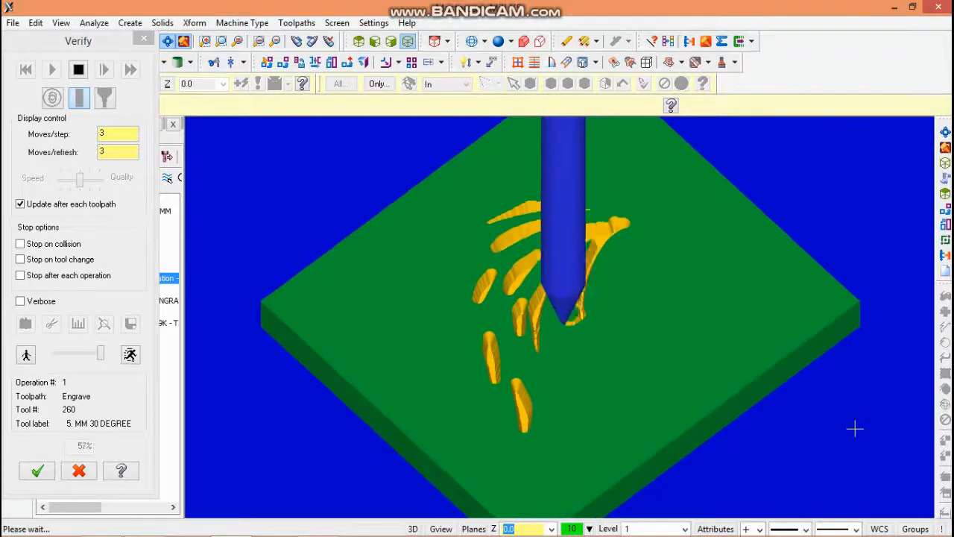
{"action": "middle_click_drag", "start_coordinate": [854, 422], "coordinate": [673, 435]}
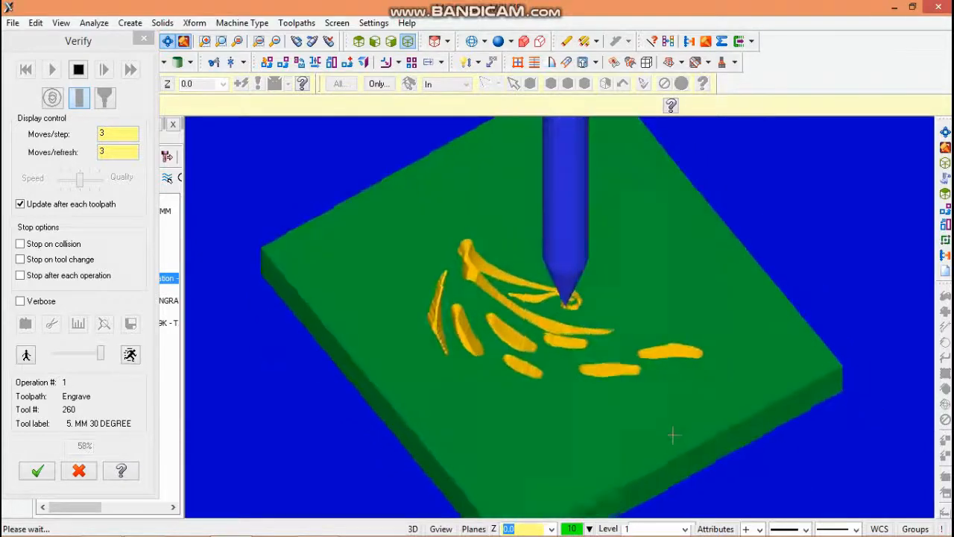
{"action": "middle_click_drag", "start_coordinate": [848, 279], "coordinate": [818, 331]}
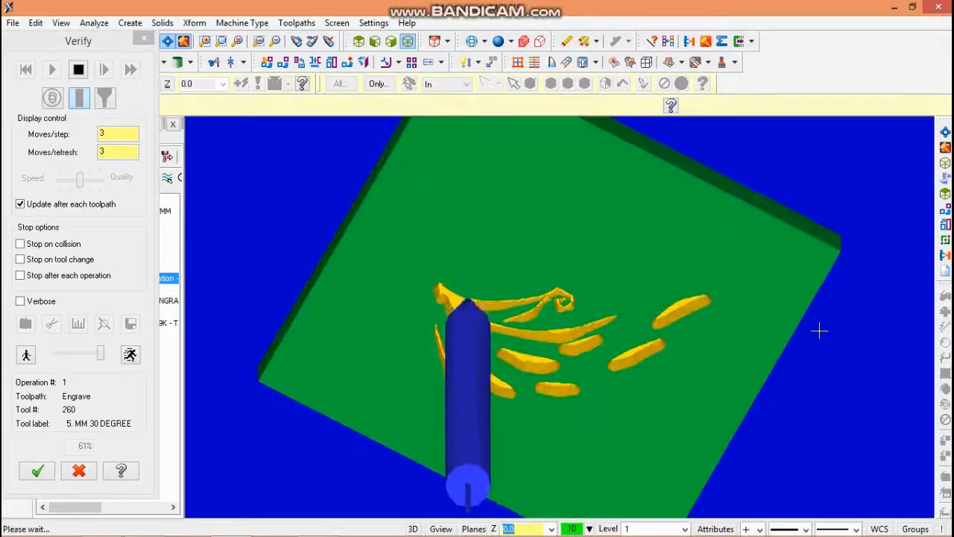
{"action": "left_click", "coordinate": [359, 41]}
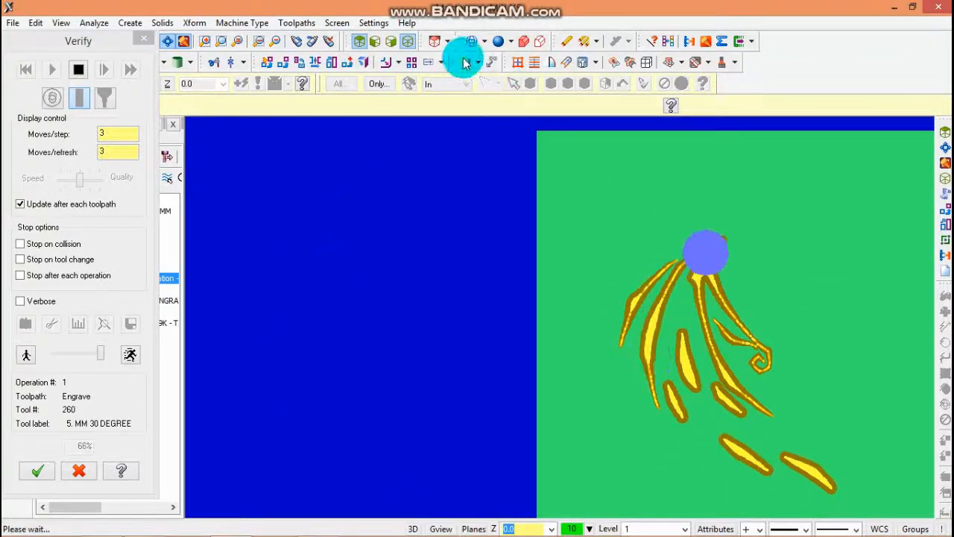
{"action": "left_click", "coordinate": [408, 42]}
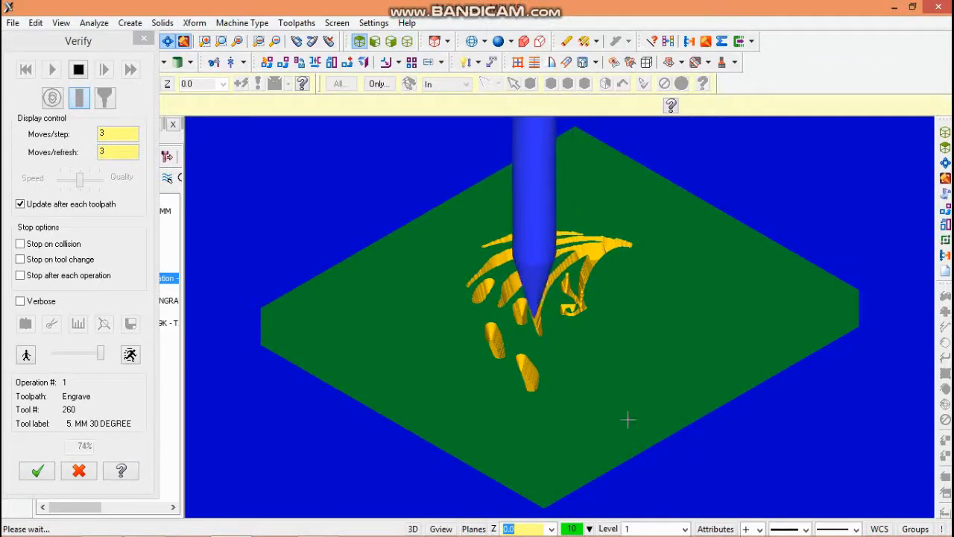
{"action": "middle_click_drag", "start_coordinate": [827, 413], "coordinate": [821, 454]}
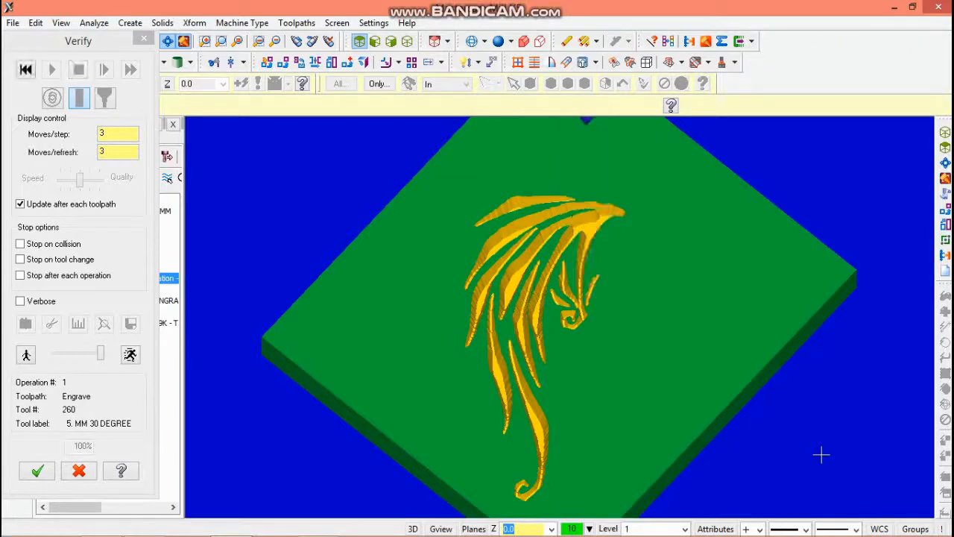
{"action": "middle_click_drag", "start_coordinate": [760, 418], "coordinate": [628, 419]}
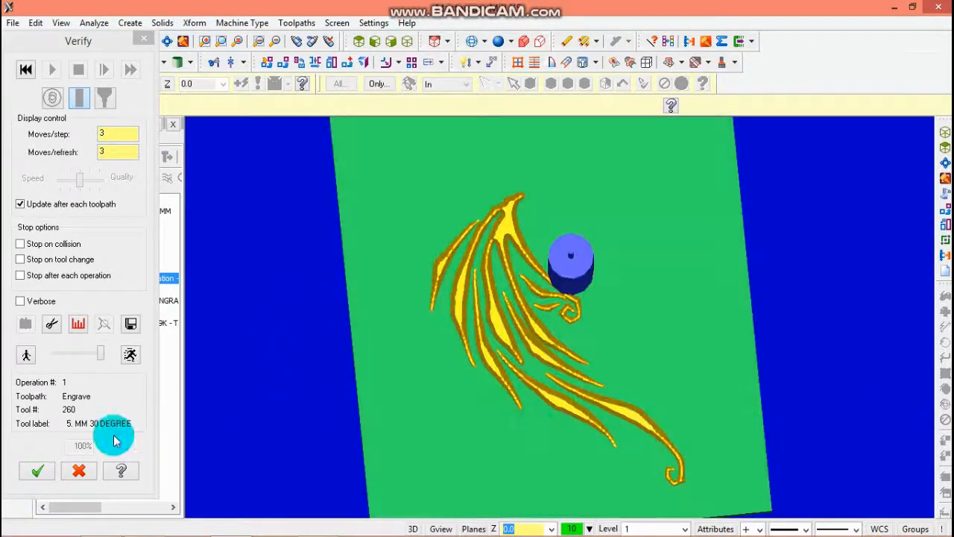
{"action": "left_click", "coordinate": [37, 470]}
Step: Create a second engraving toolpath from the chained outline of the woman's hair, face and body, keeping tool 260 and its current parameters
{"action": "scroll", "coordinate": [634, 223], "scroll_direction": "up", "scroll_amount": 2}
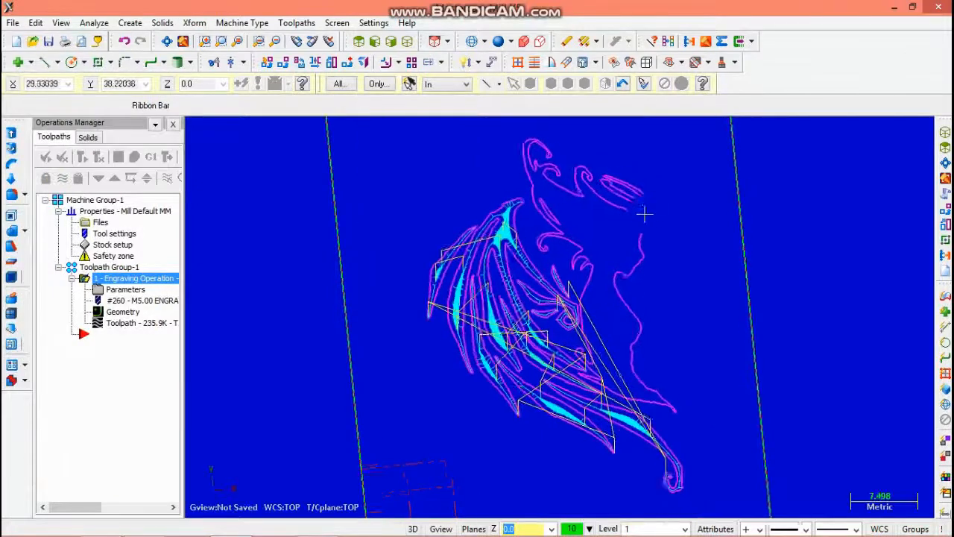
{"action": "left_click", "coordinate": [946, 195]}
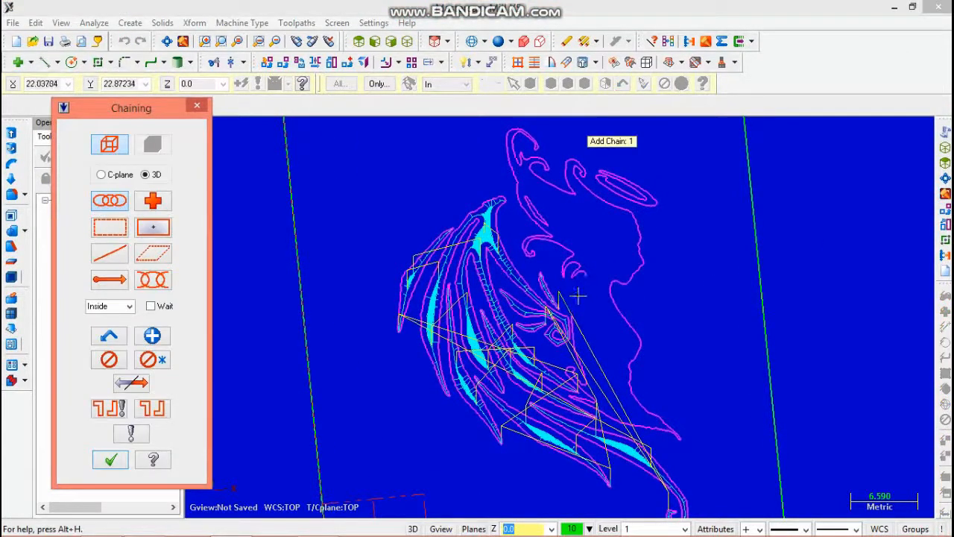
{"action": "left_click", "coordinate": [575, 219]}
{"action": "left_click", "coordinate": [549, 206]}
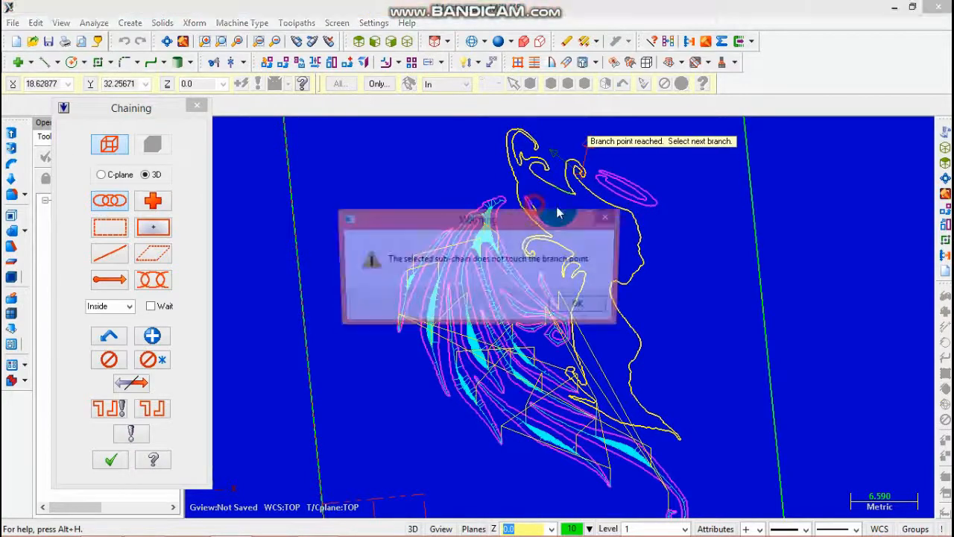
{"action": "left_click", "coordinate": [587, 307]}
{"action": "scroll", "coordinate": [593, 168], "scroll_direction": "up", "scroll_amount": 8}
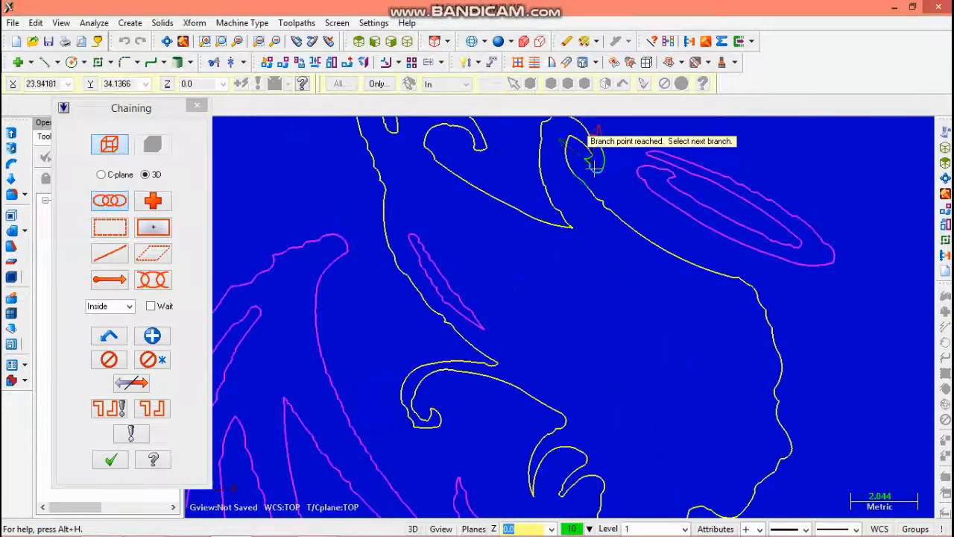
{"action": "scroll", "coordinate": [596, 168], "scroll_direction": "down", "scroll_amount": 5}
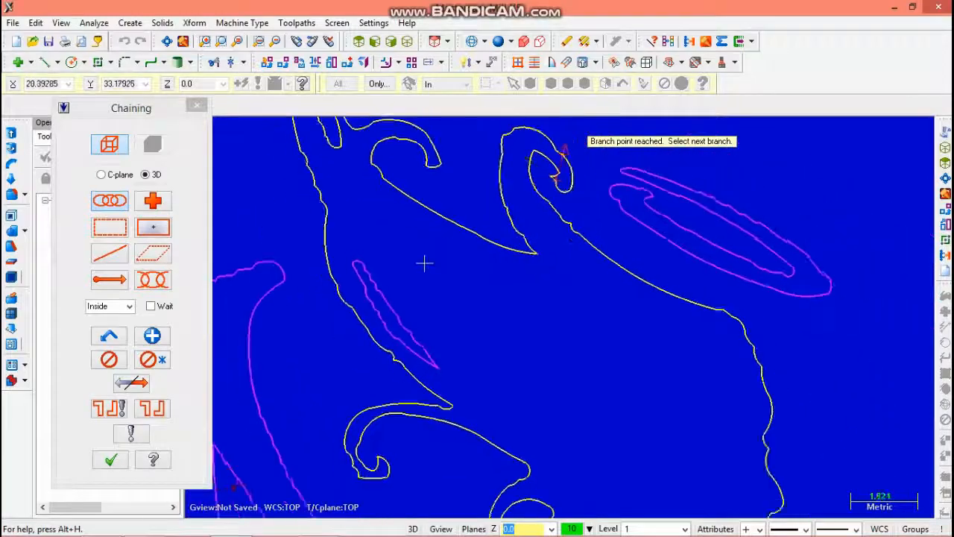
{"action": "left_click", "coordinate": [201, 457]}
{"action": "left_click", "coordinate": [111, 460]}
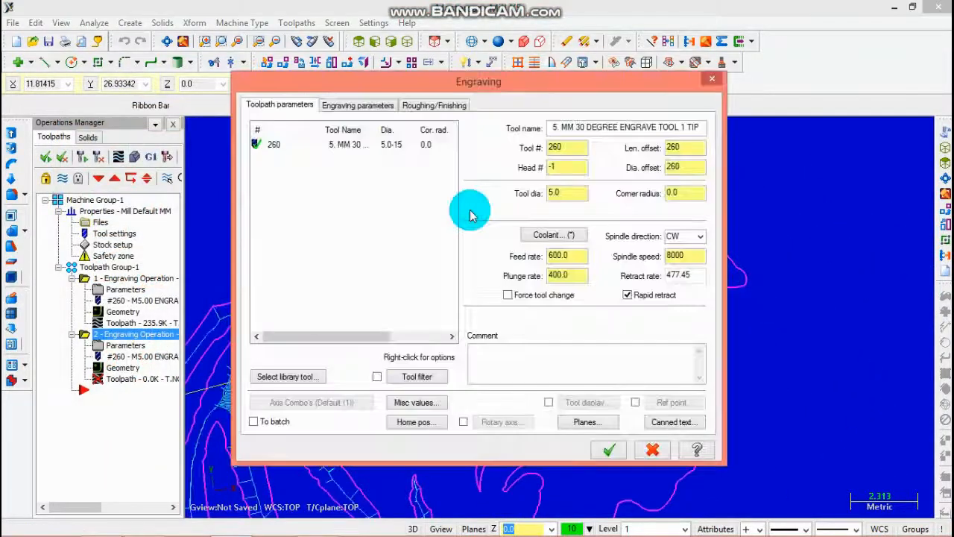
{"action": "left_click", "coordinate": [610, 450]}
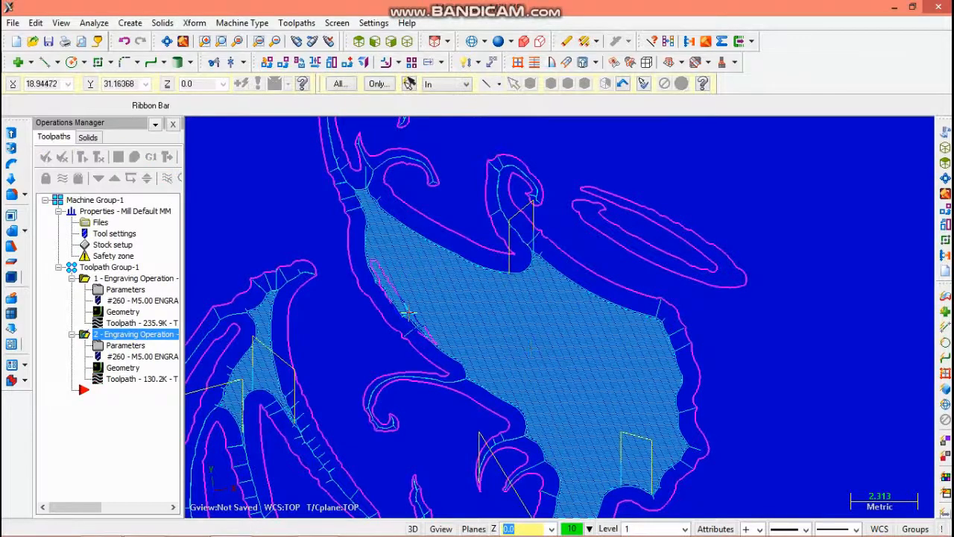
Step: Create a third engraving toolpath from the halo chain above the head, keeping tool 260 and its current parameters
{"action": "scroll", "coordinate": [483, 225], "scroll_direction": "down", "scroll_amount": 3}
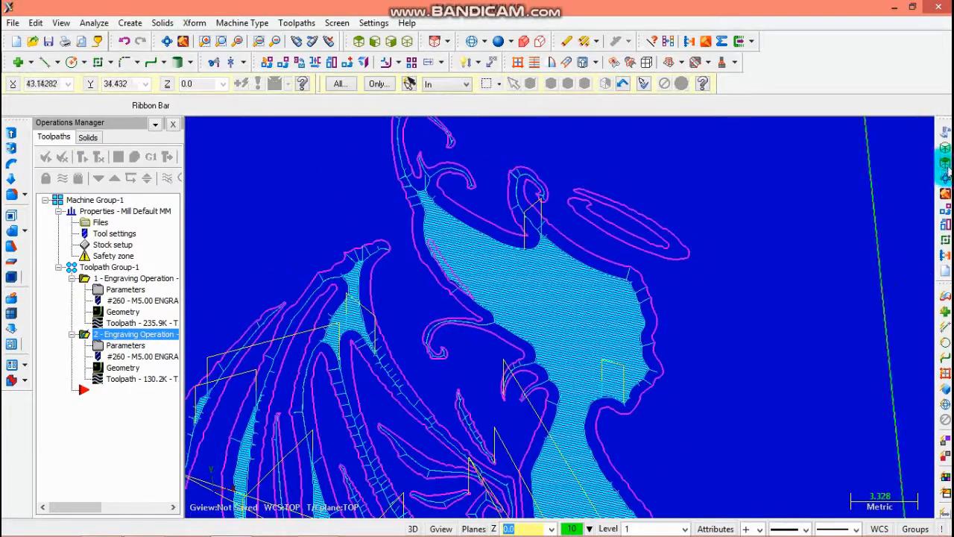
{"action": "left_click", "coordinate": [945, 130]}
{"action": "left_click", "coordinate": [596, 232]}
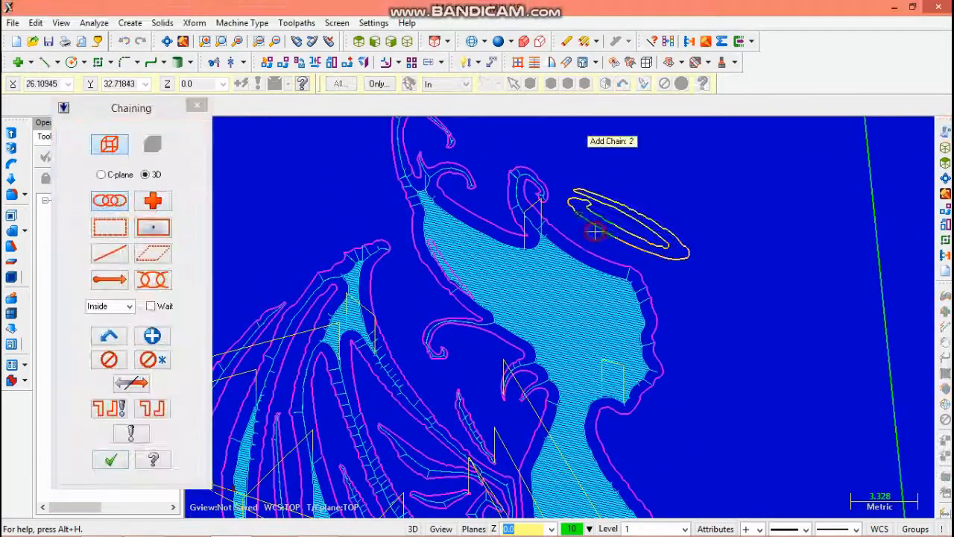
{"action": "left_click", "coordinate": [113, 459]}
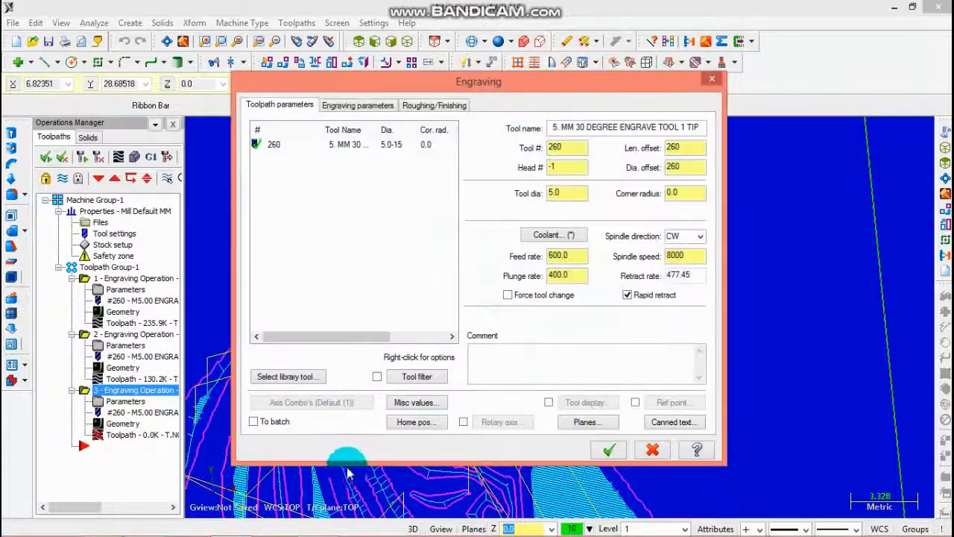
{"action": "left_click", "coordinate": [607, 450]}
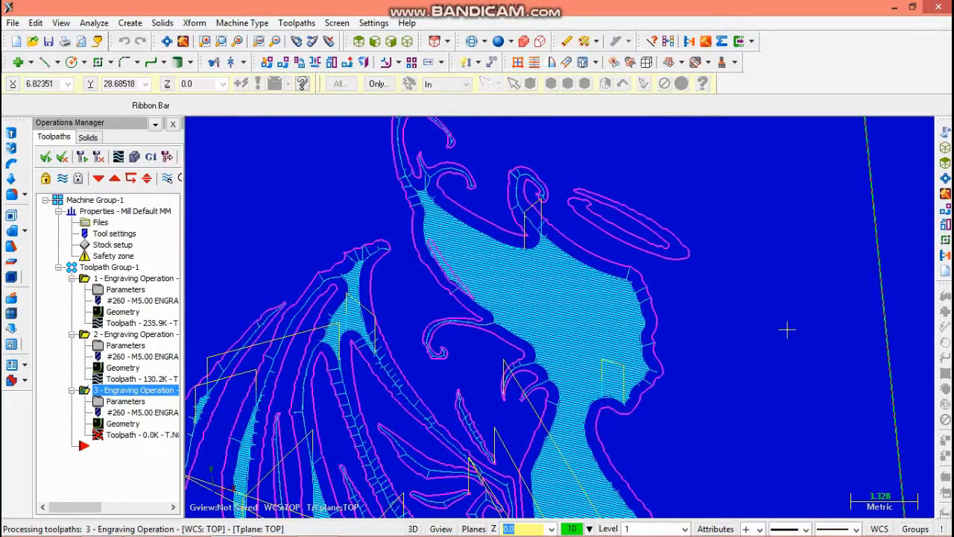
{"action": "scroll", "coordinate": [786, 329], "scroll_direction": "up", "scroll_amount": 3}
{"action": "scroll", "coordinate": [785, 328], "scroll_direction": "down", "scroll_amount": 7}
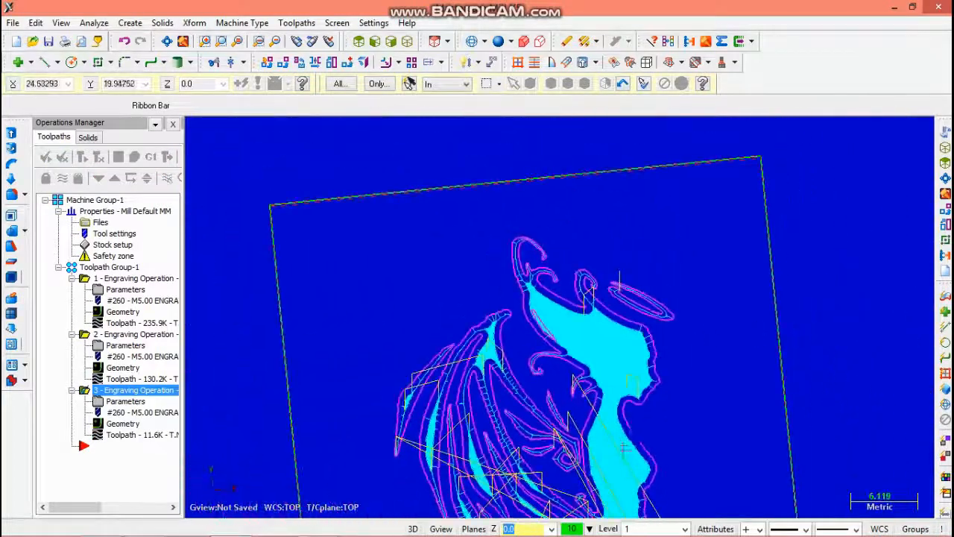
{"action": "scroll", "coordinate": [703, 443], "scroll_direction": "down", "scroll_amount": 2}
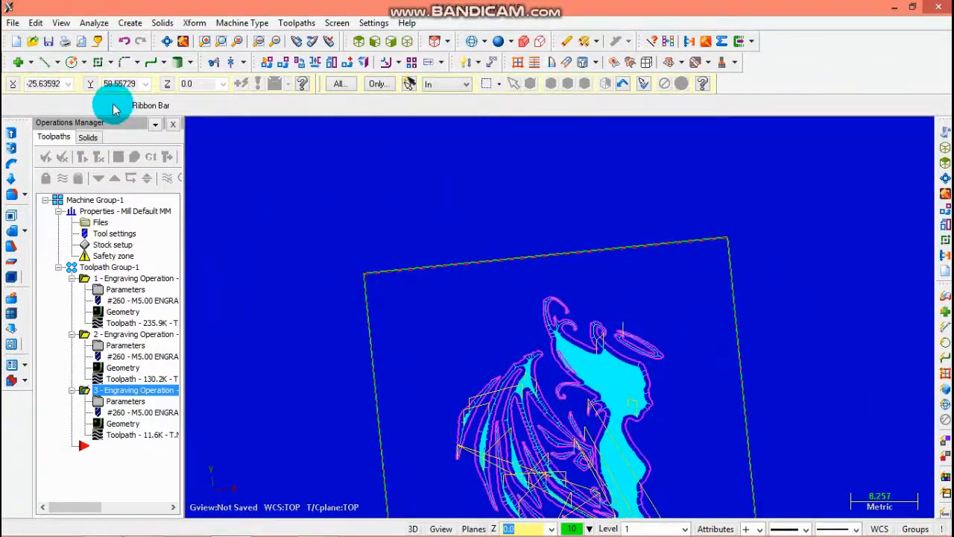
Step: Select all engraving operations in isometric view and set their verification to 5 moves per step and 5 moves per refresh
{"action": "left_click", "coordinate": [167, 41]}
{"action": "left_click", "coordinate": [406, 42]}
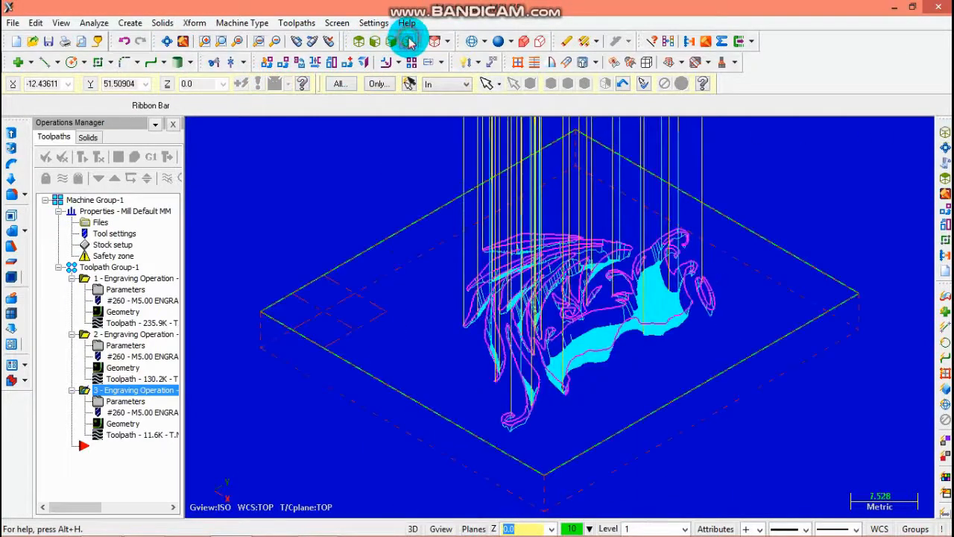
{"action": "left_click", "coordinate": [112, 241]}
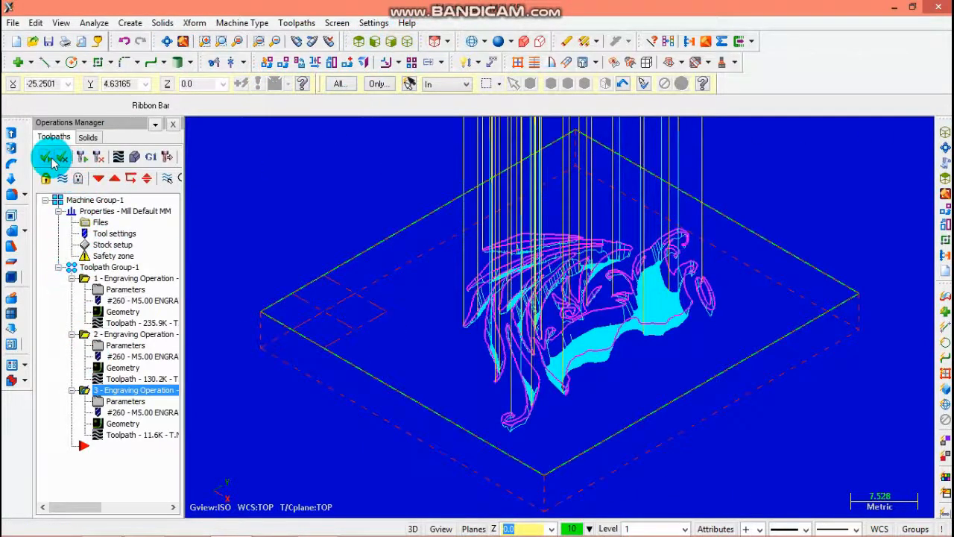
{"action": "left_click", "coordinate": [135, 157]}
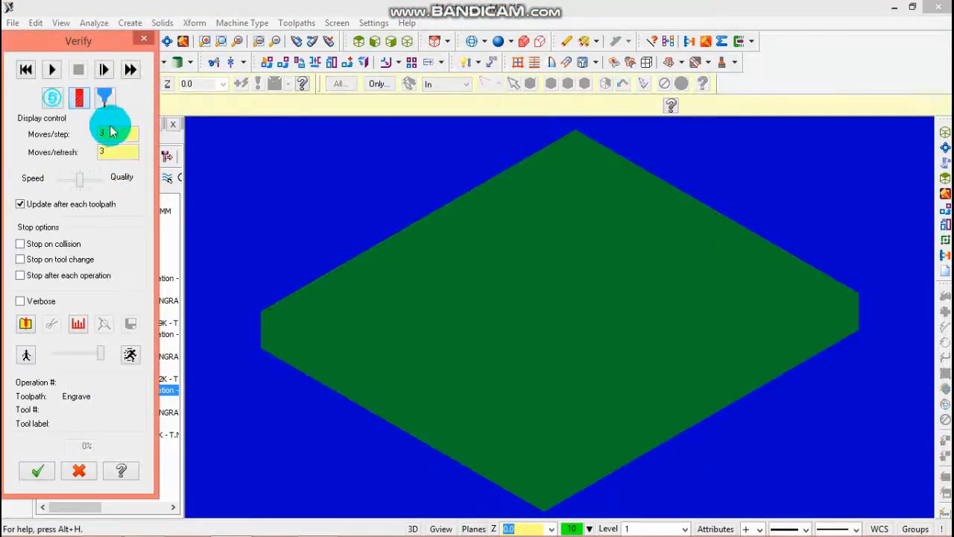
{"action": "left_click", "coordinate": [116, 133]}
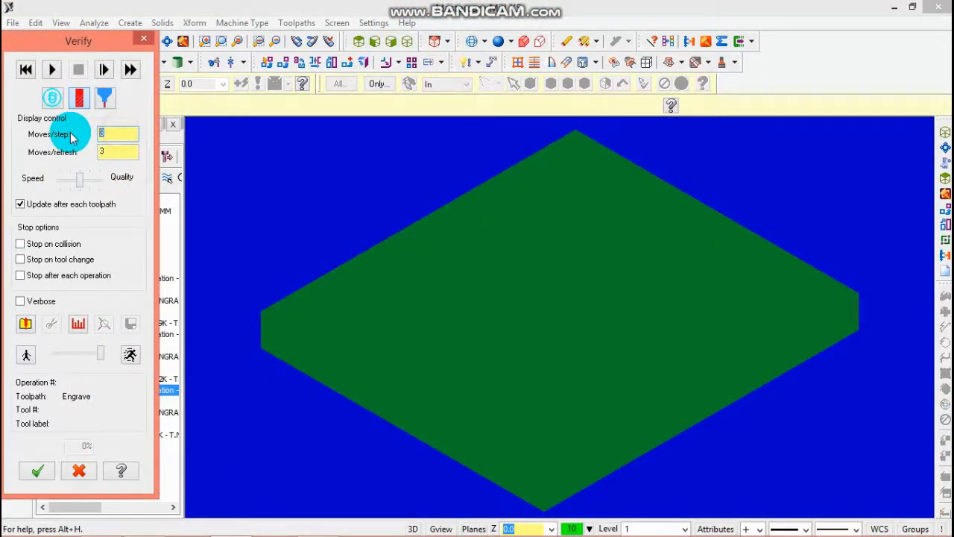
{"action": "type", "text": "5"}
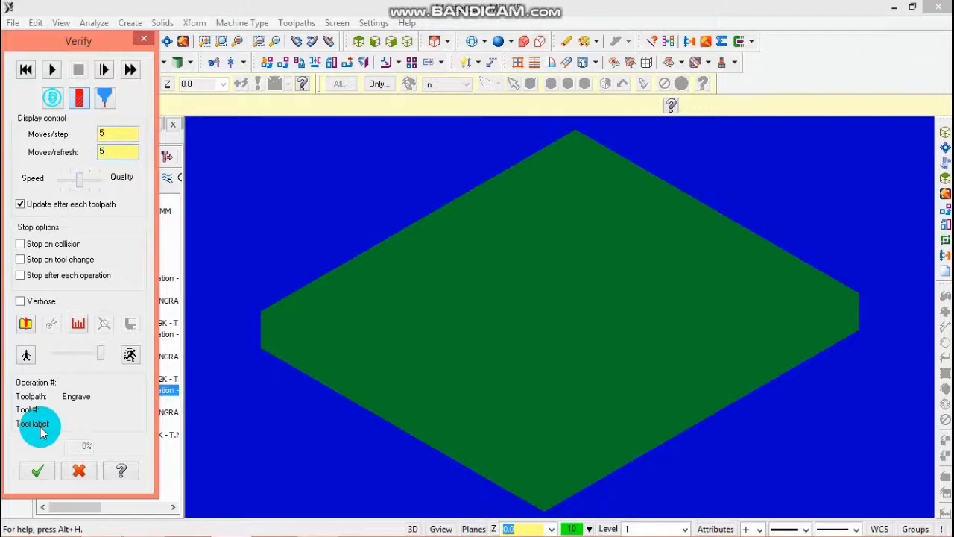
{"action": "left_click", "coordinate": [37, 472]}
Step: Run the solid verification of all three engraving operations and inspect the complete winged figure on the stock
{"action": "left_click", "coordinate": [135, 157]}
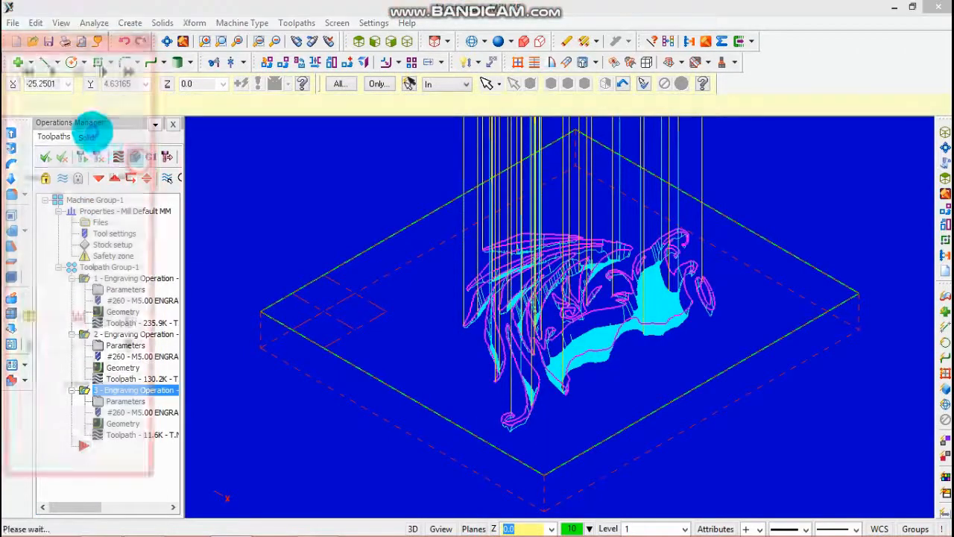
{"action": "left_click", "coordinate": [52, 69]}
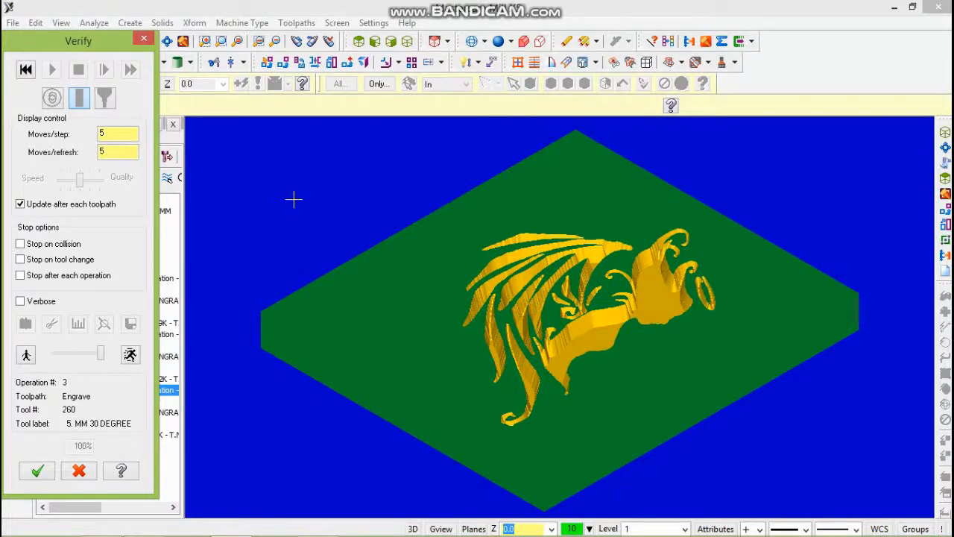
{"action": "left_click", "coordinate": [650, 379]}
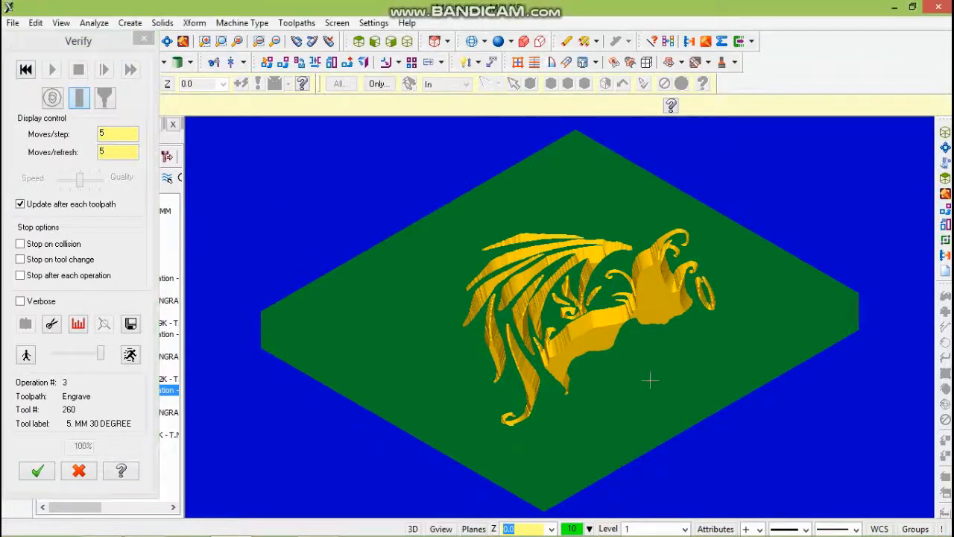
Step: Inspect the verified wings, body and halo engraving on the stock from several tilted angles
{"action": "scroll", "coordinate": [650, 406], "scroll_direction": "up", "scroll_amount": 2}
{"action": "middle_click_drag", "start_coordinate": [651, 409], "coordinate": [570, 408]}
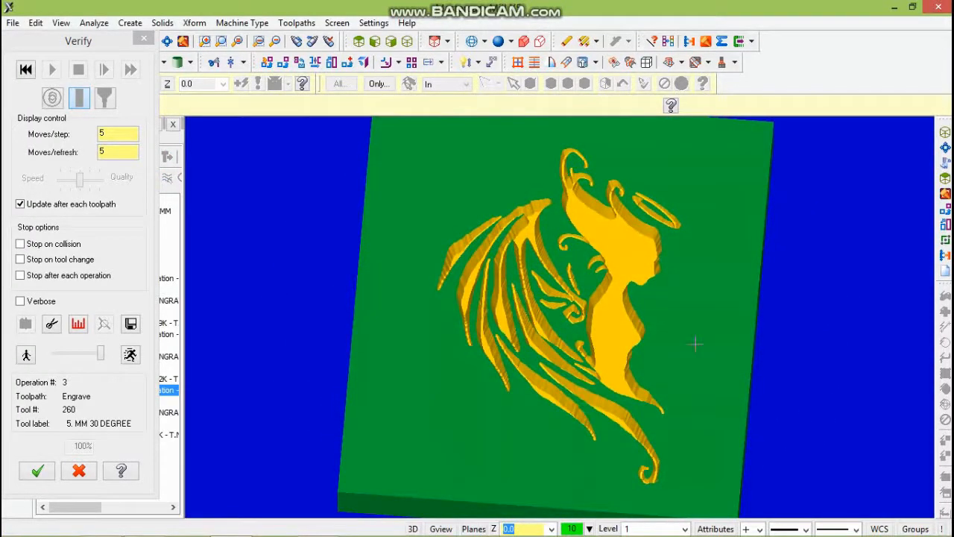
{"action": "mouse_move", "coordinate": [695, 343]}
{"action": "middle_mouse_down"}
{"action": "mouse_move", "coordinate": [662, 306]}
{"action": "mouse_move", "coordinate": [680, 341]}
{"action": "mouse_move", "coordinate": [675, 316]}
{"action": "mouse_move", "coordinate": [761, 342]}
{"action": "middle_mouse_up"}
{"action": "scroll", "coordinate": [760, 342], "scroll_direction": "down", "scroll_amount": 1}
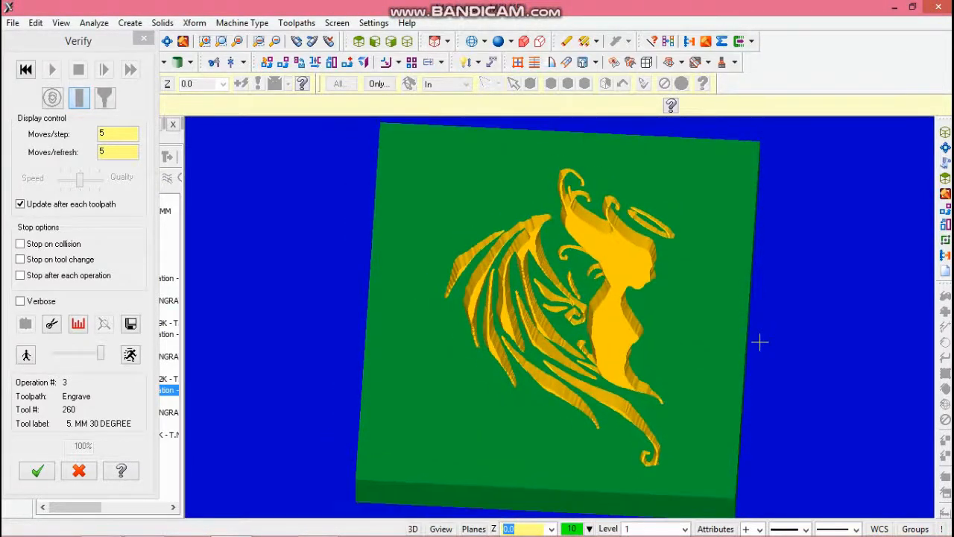
{"action": "scroll", "coordinate": [760, 342], "scroll_direction": "down", "scroll_amount": 1}
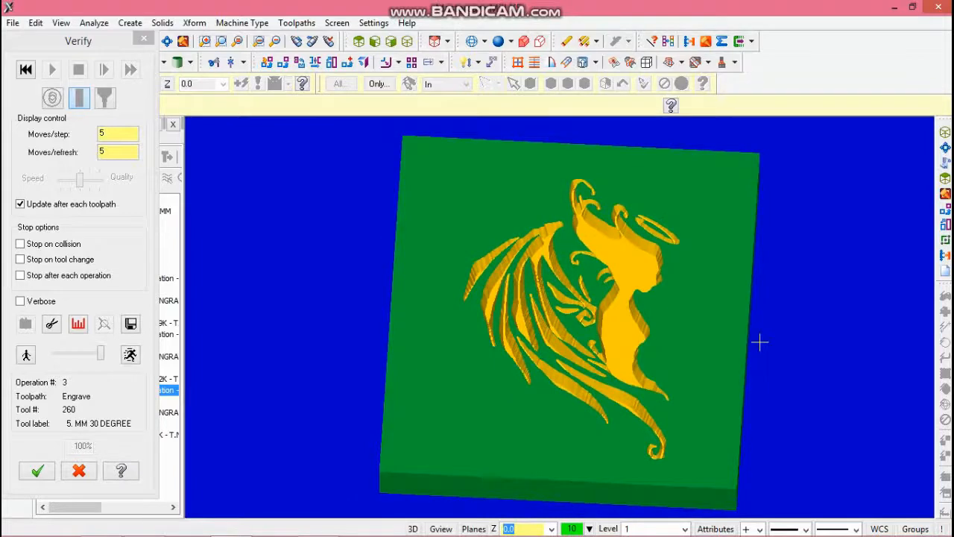
Step: Close the verification and show the engraving toolpaths in top view, fitted to the screen
{"action": "left_click", "coordinate": [36, 473]}
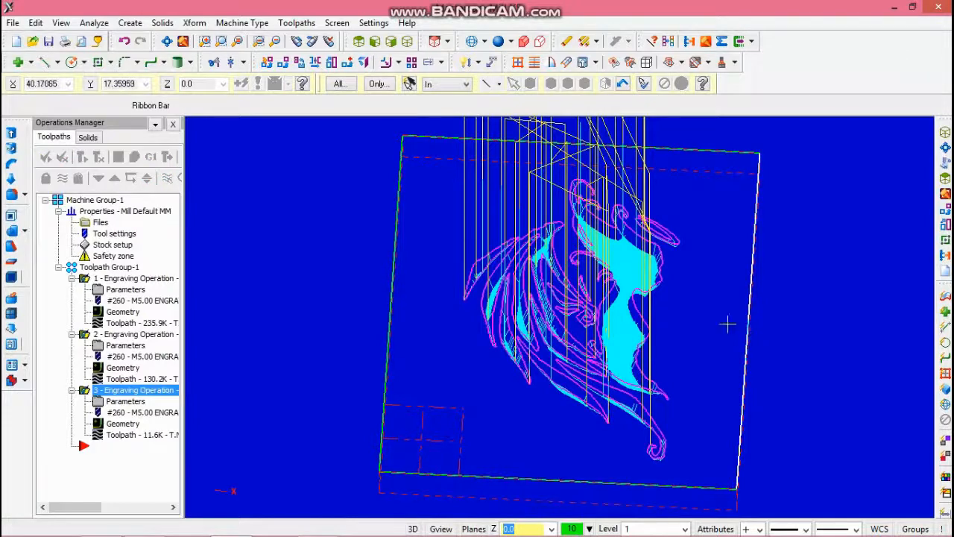
{"action": "left_click", "coordinate": [172, 46]}
{"action": "left_click", "coordinate": [363, 43]}
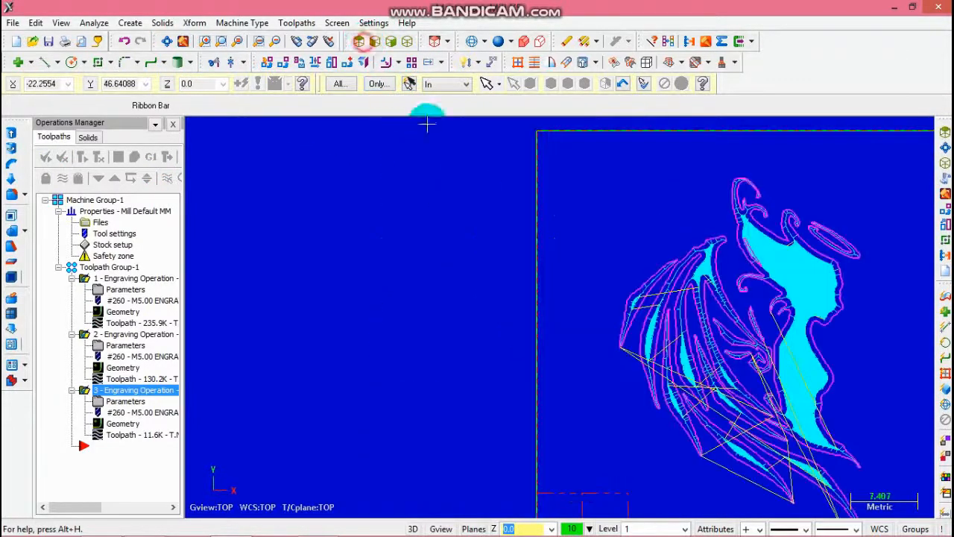
{"action": "left_click", "coordinate": [179, 43]}
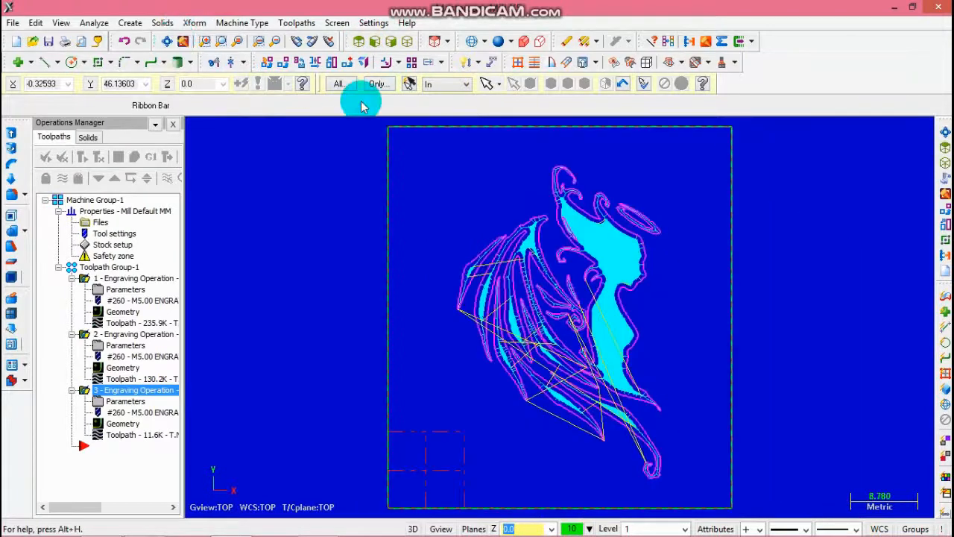
Step: Start saving the part as a Mastercam X5 file in the MCX folder and open its file name for editing
{"action": "mouse_move", "coordinate": [607, 7]}
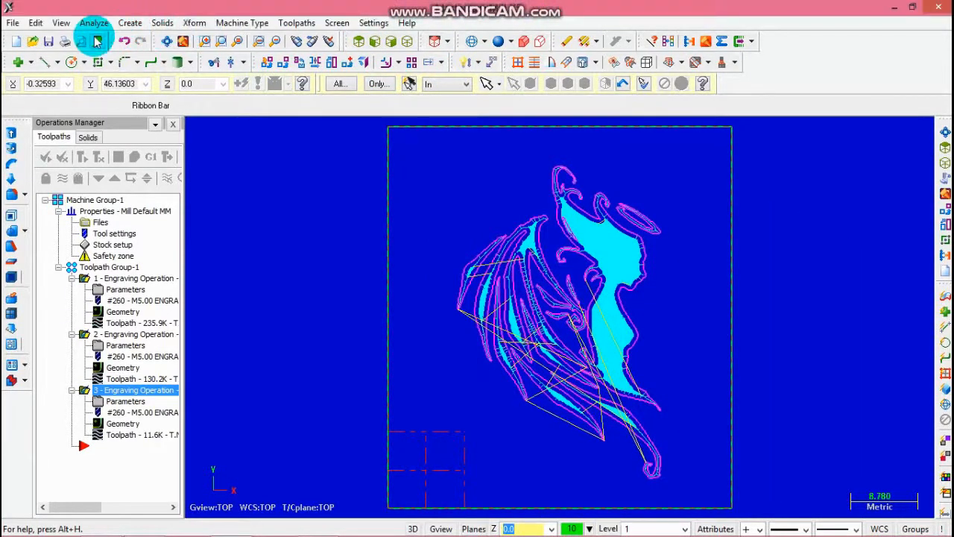
{"action": "left_click", "coordinate": [48, 42]}
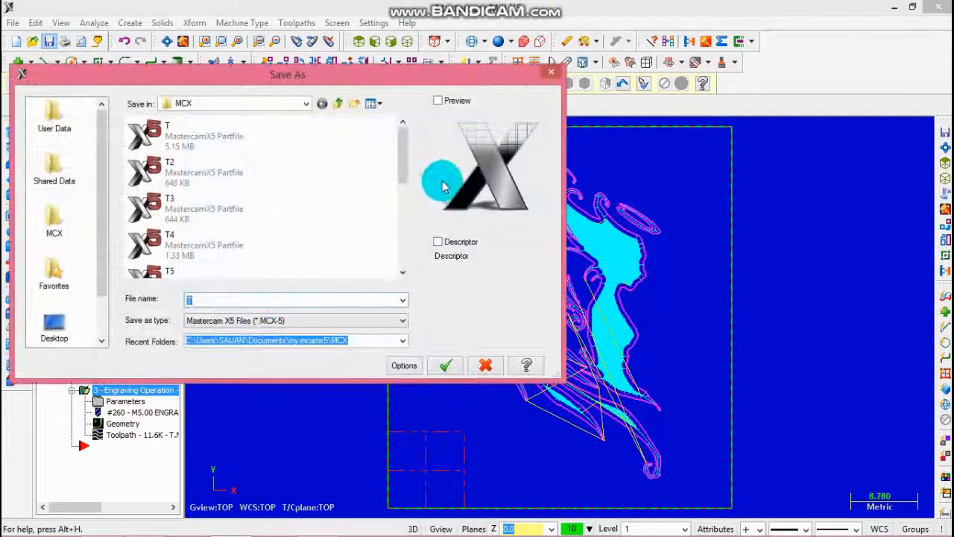
{"action": "left_click_drag", "start_coordinate": [401, 154], "coordinate": [401, 266]}
{"action": "left_click", "coordinate": [213, 297]}
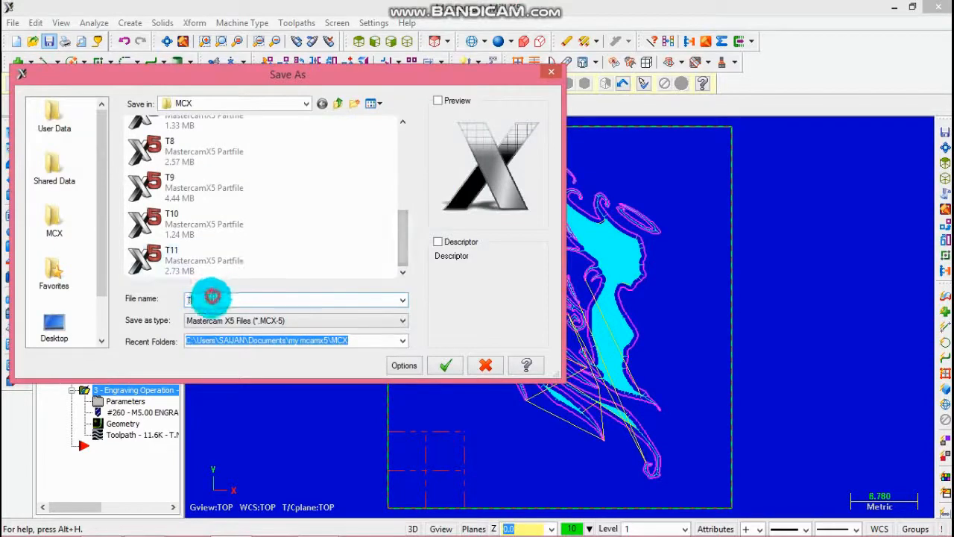